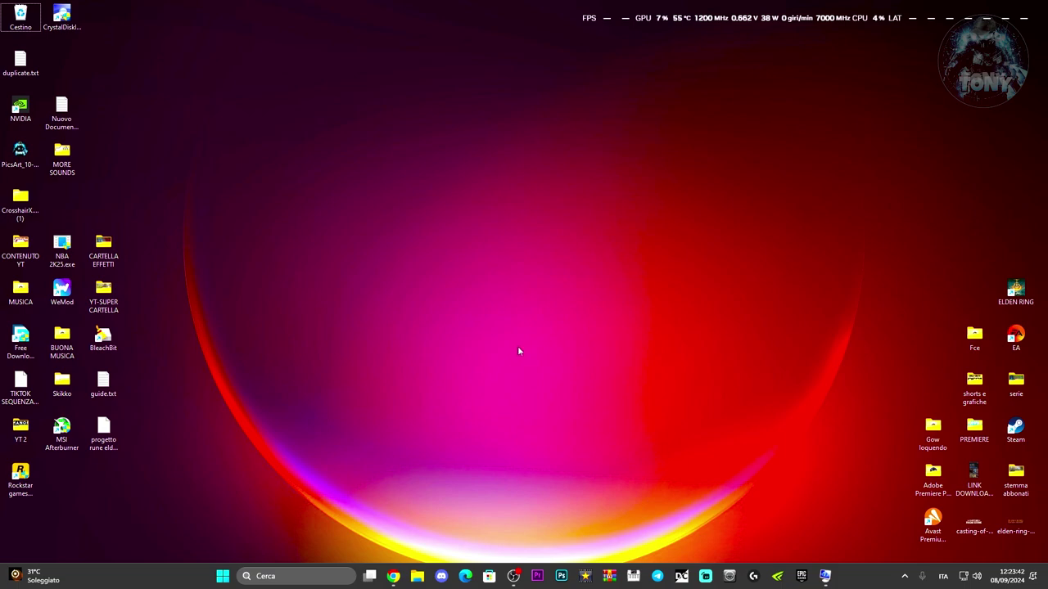
- Search Windows for "system Information" and open the System Information tool
{"action": "left_click", "coordinate": [295, 576]}
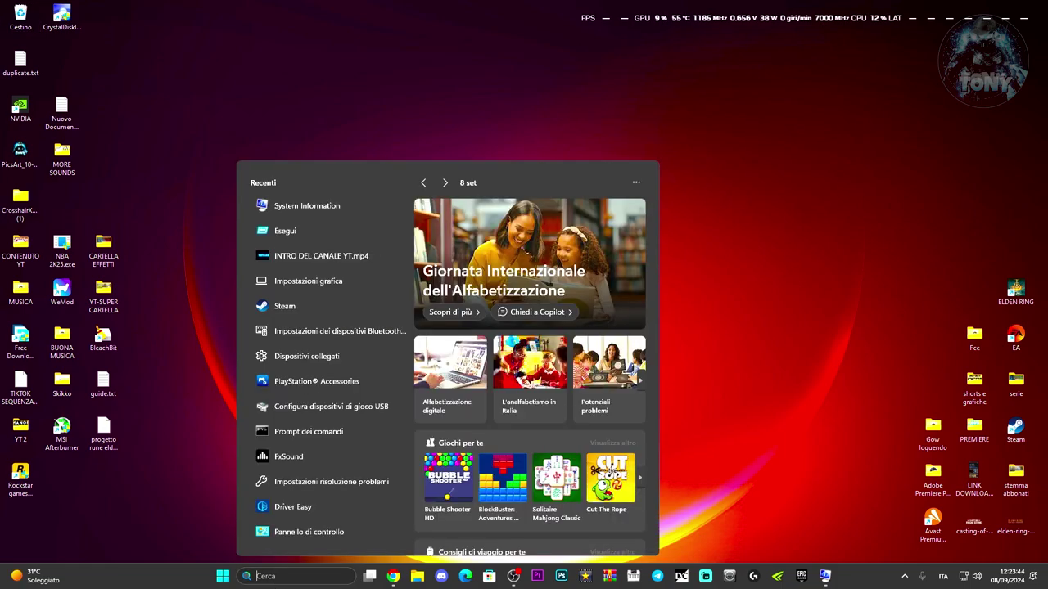
{"action": "type", "text": "system Information"}
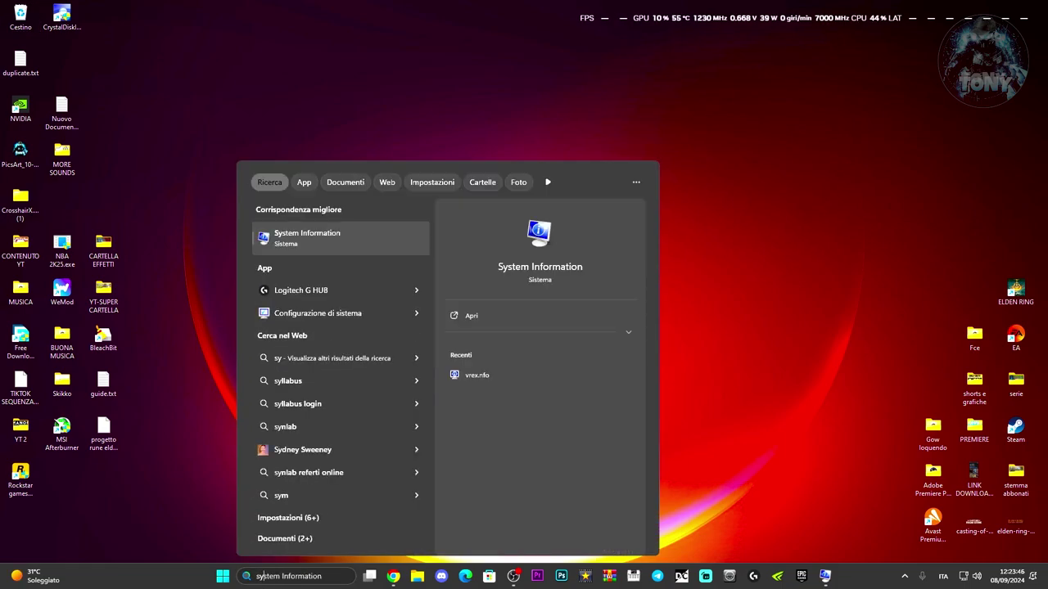
{"action": "left_click", "coordinate": [324, 234]}
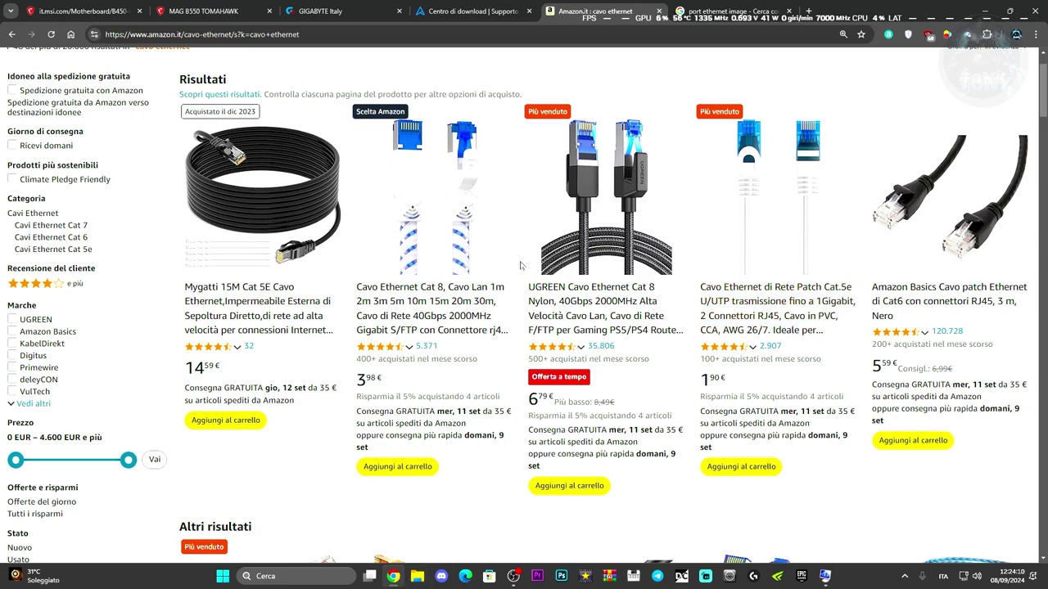
- Look over the open ASUS download center, GIGABYTE Italy and MSI MAG B550 TOMAHAWK pages
{"action": "left_click", "coordinate": [469, 6]}
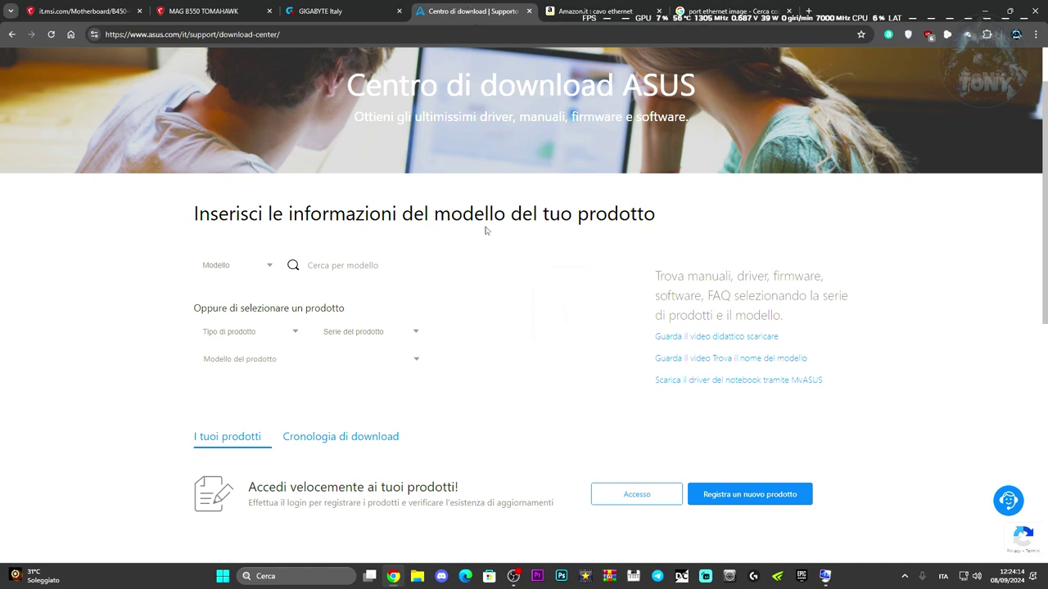
{"action": "scroll", "coordinate": [485, 238], "scroll_direction": "up", "scroll_amount": 1}
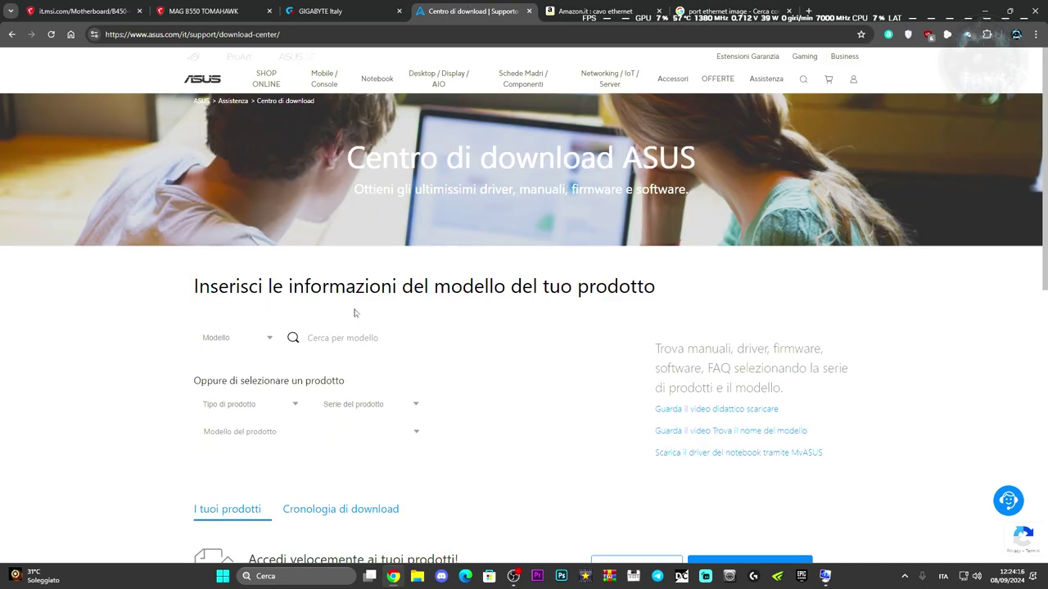
{"action": "left_click", "coordinate": [335, 12]}
{"action": "left_click", "coordinate": [182, 7]}
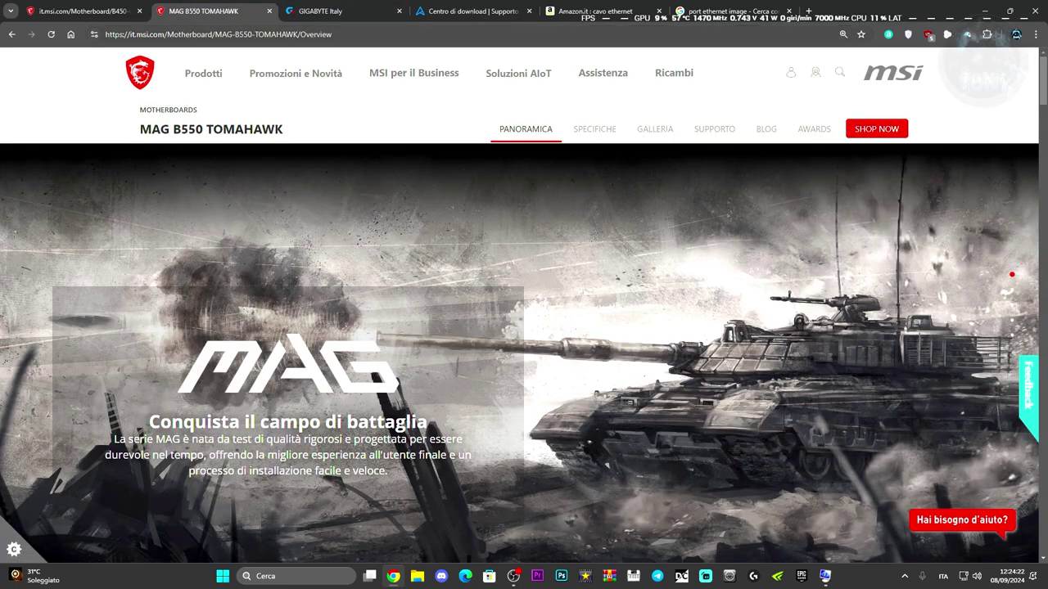
- Show the LAN drivers for Win11 64 on the MSI B450 GAMING PLUS support page
{"action": "left_click", "coordinate": [79, 7]}
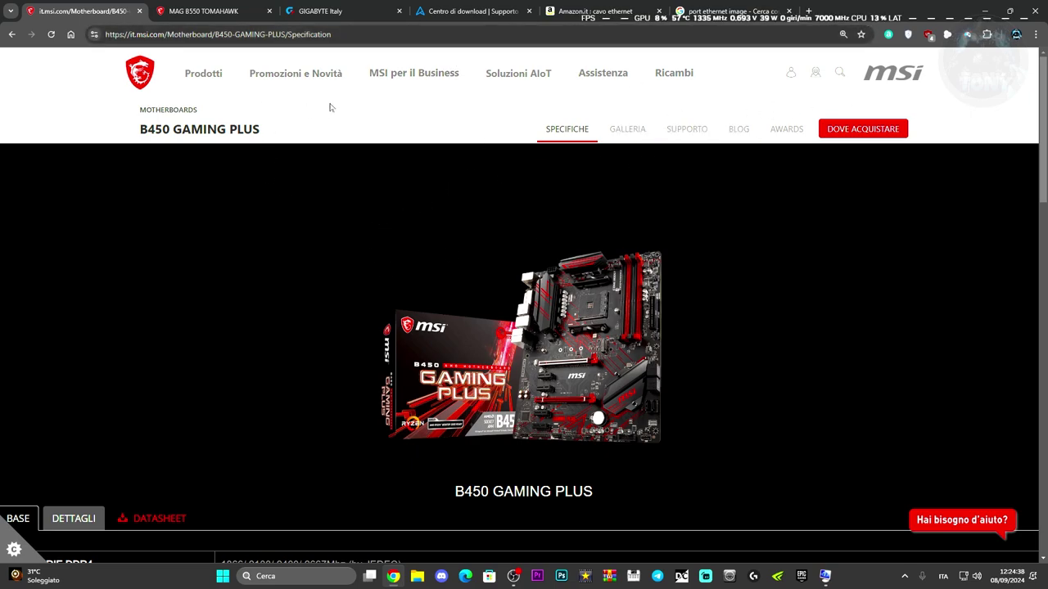
{"action": "left_click", "coordinate": [688, 134]}
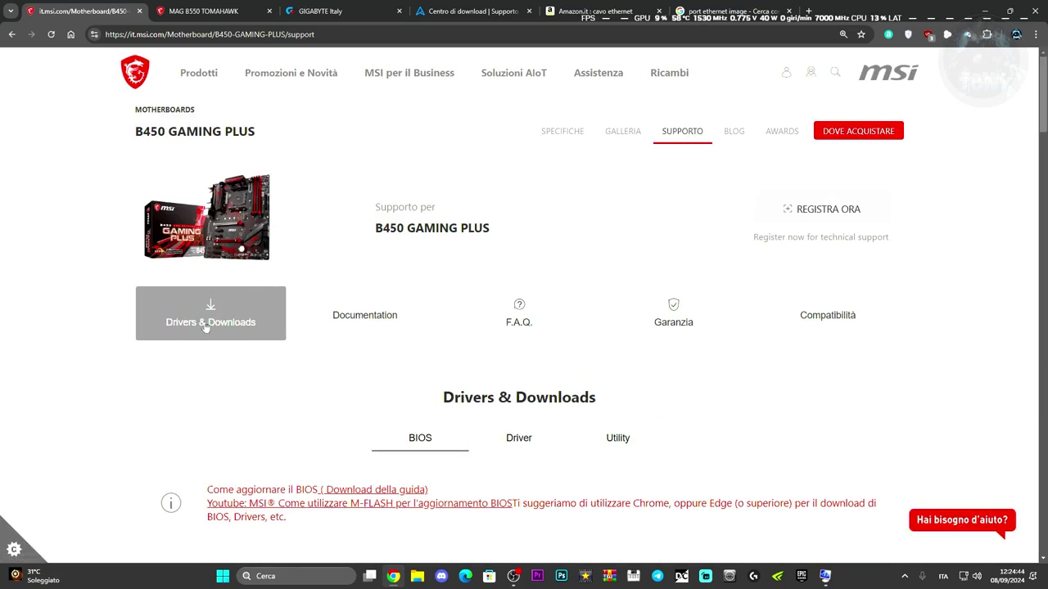
{"action": "scroll", "coordinate": [672, 346], "scroll_direction": "down", "scroll_amount": 2}
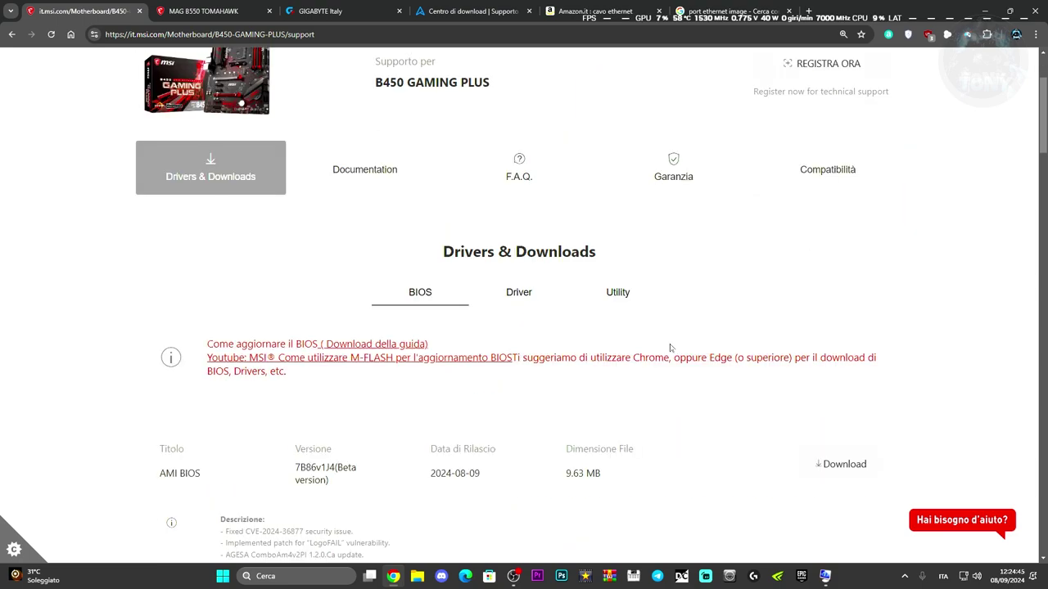
{"action": "left_click", "coordinate": [519, 295]}
{"action": "scroll", "coordinate": [892, 299], "scroll_direction": "down", "scroll_amount": 2}
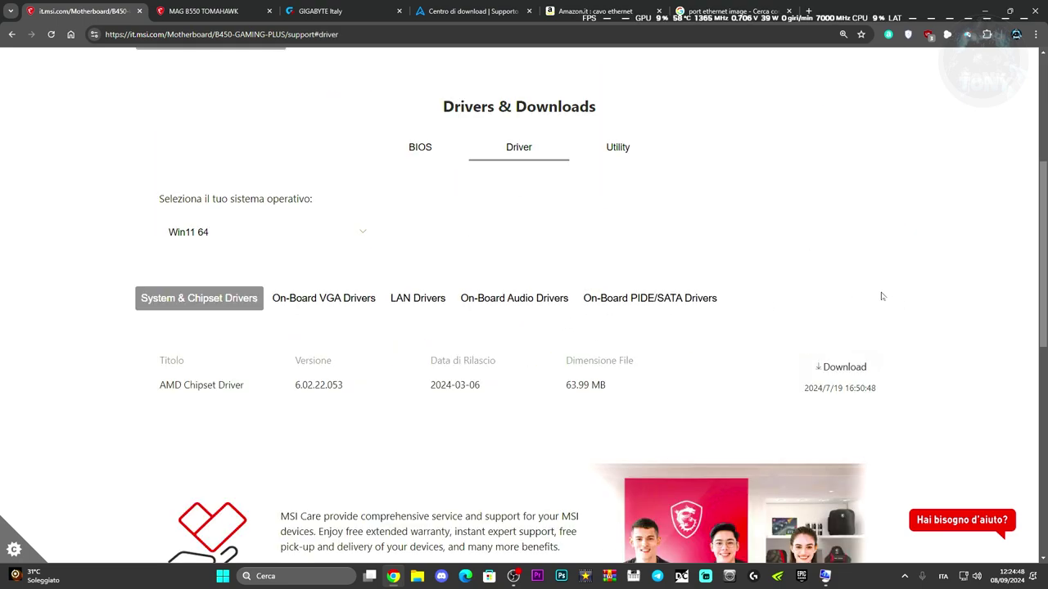
{"action": "left_click", "coordinate": [399, 300]}
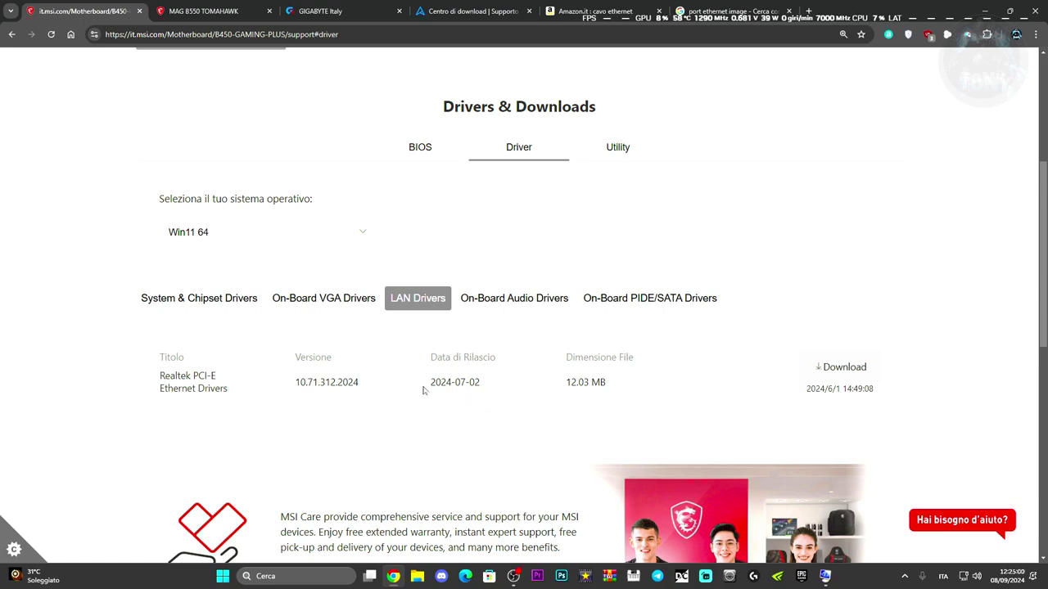
{"action": "scroll", "coordinate": [467, 412], "scroll_direction": "up", "scroll_amount": 4}
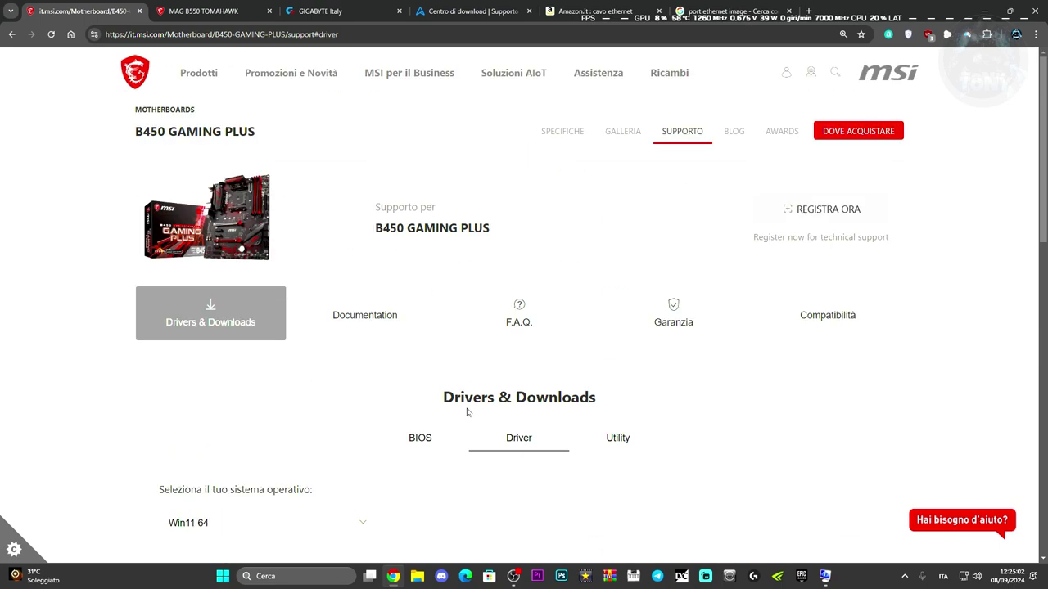
{"action": "scroll", "coordinate": [495, 314], "scroll_direction": "down", "scroll_amount": 5}
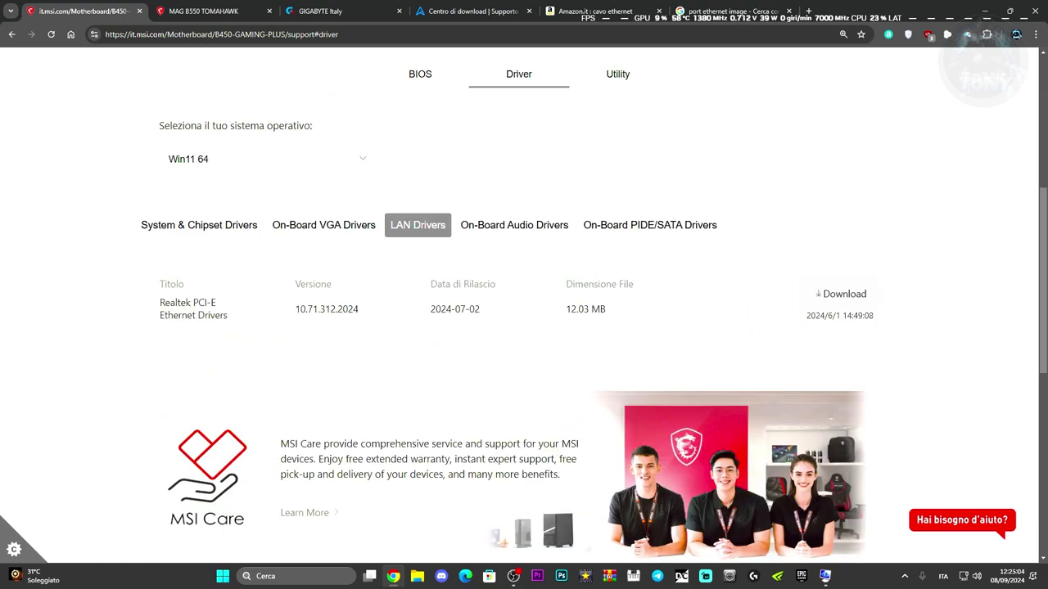
{"action": "scroll", "coordinate": [464, 329], "scroll_direction": "up", "scroll_amount": 1}
{"action": "scroll", "coordinate": [463, 377], "scroll_direction": "down", "scroll_amount": 1}
- Open Device Manager, expand the network adapters (Schede di rete) and select the Realtek PCIe GbE Family Controller
{"action": "right_click", "coordinate": [222, 577]}
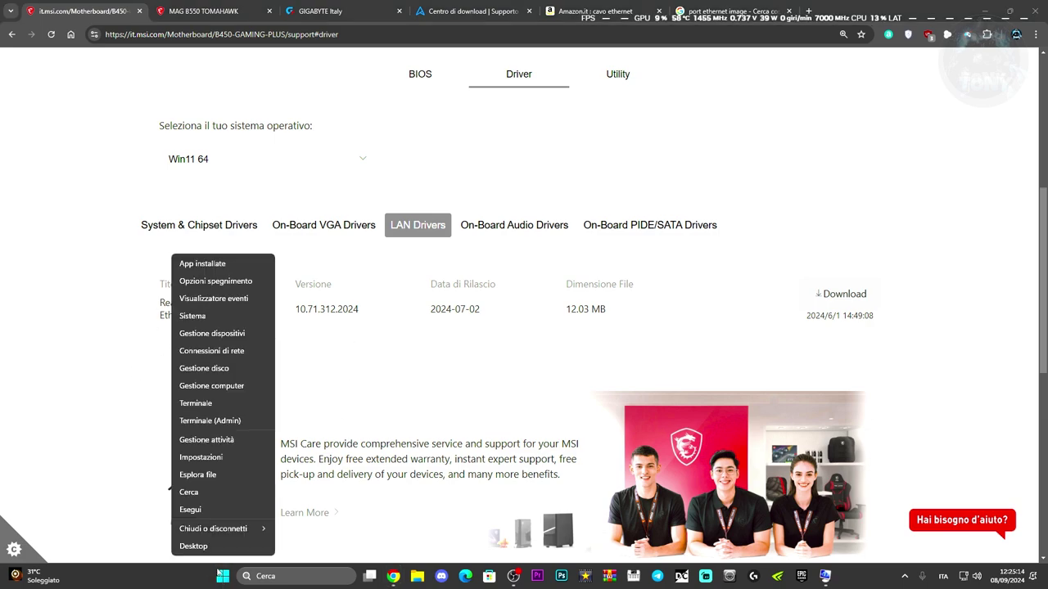
{"action": "left_click", "coordinate": [207, 340]}
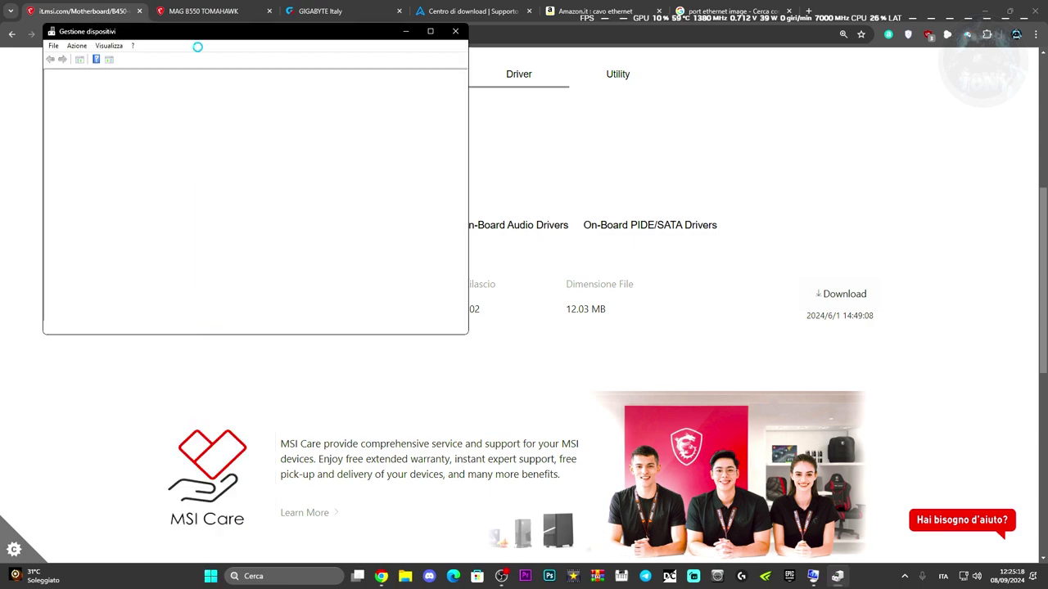
{"action": "left_click_drag", "start_coordinate": [198, 38], "coordinate": [560, 65]}
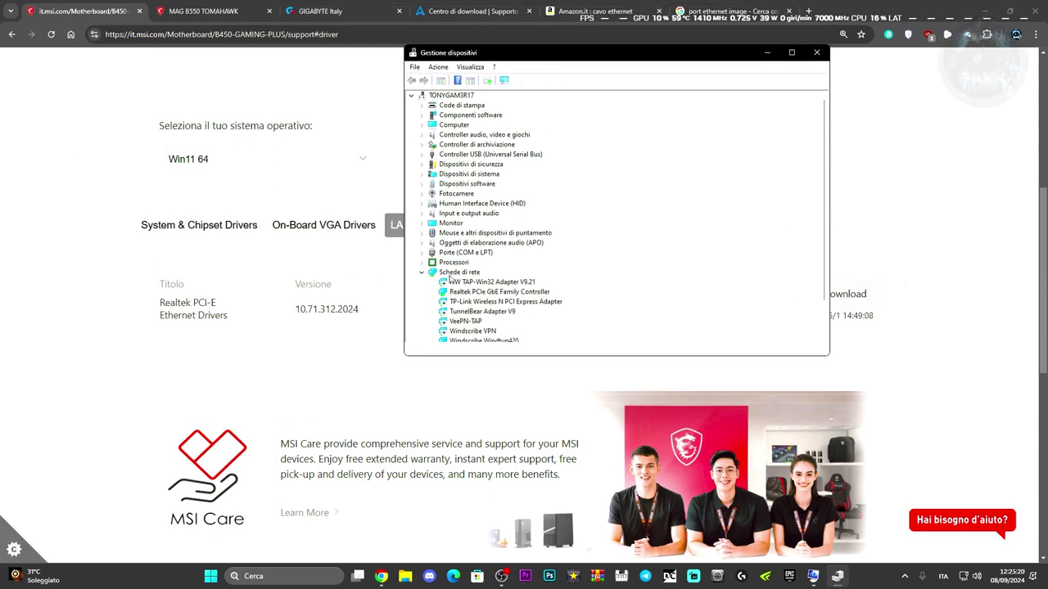
{"action": "scroll", "coordinate": [527, 288], "scroll_direction": "down", "scroll_amount": 2}
{"action": "left_click", "coordinate": [422, 232]}
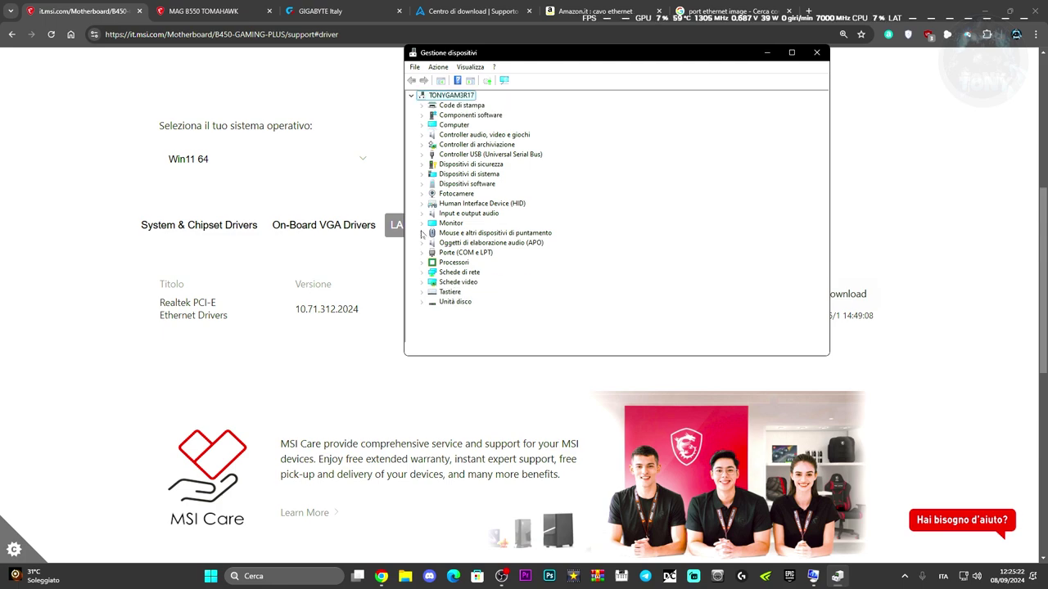
{"action": "left_click", "coordinate": [422, 275]}
{"action": "left_click", "coordinate": [471, 283]}
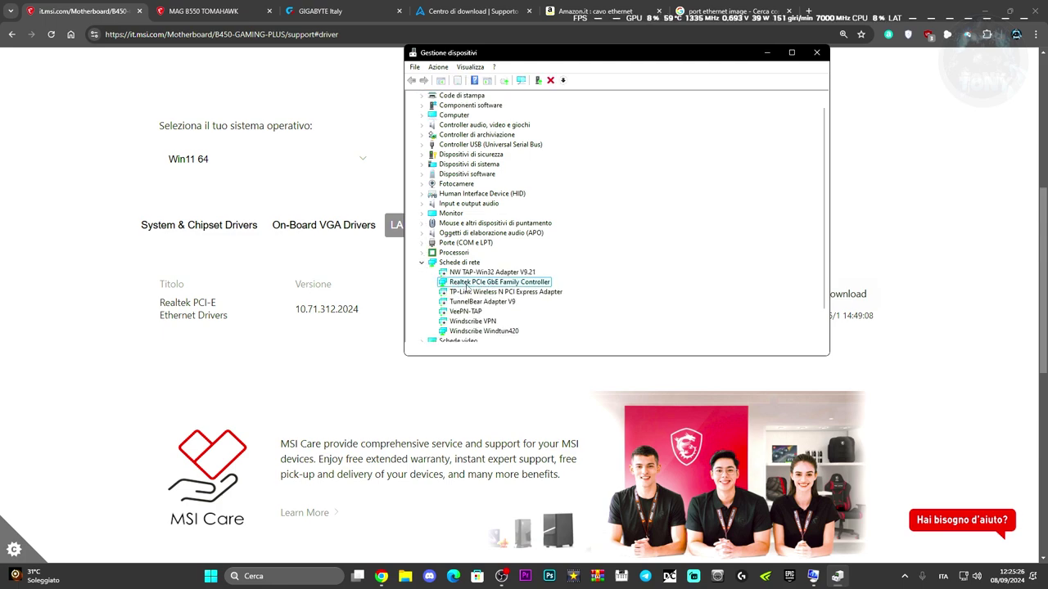
{"action": "left_click_drag", "start_coordinate": [528, 62], "coordinate": [622, 84]}
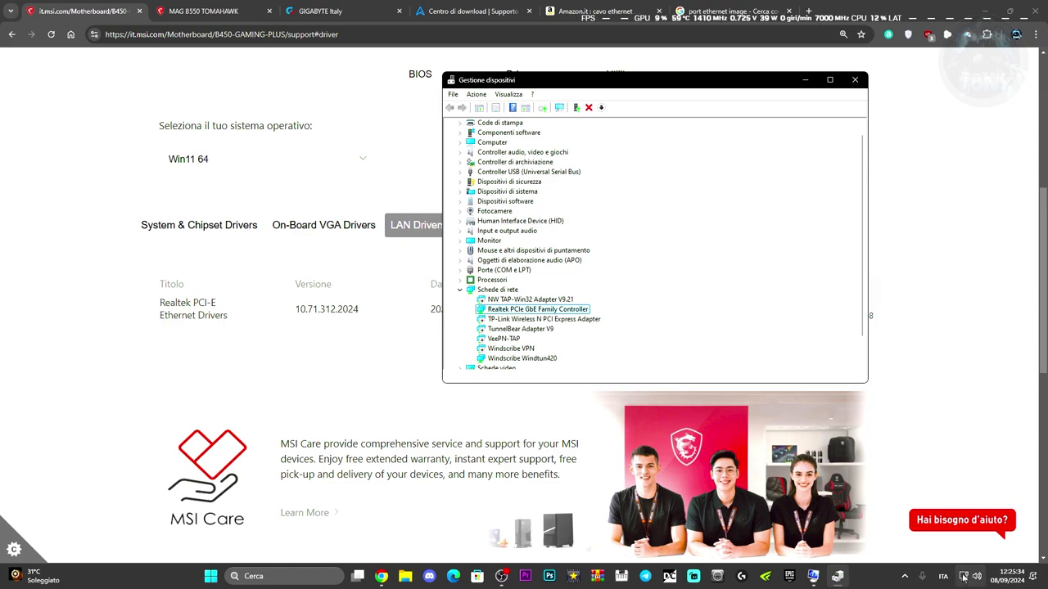
- Examine the advanced properties of the Realtek PCIe GbE Family Controller, then close them and minimize Device Manager
{"action": "double_click", "coordinate": [512, 311]}
{"action": "left_click", "coordinate": [634, 134]}
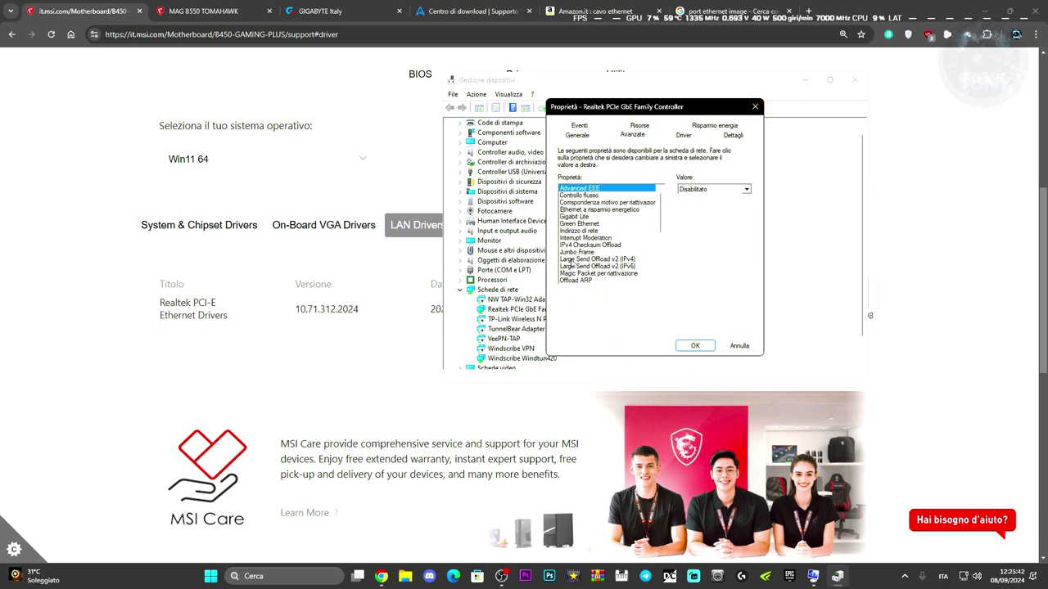
{"action": "left_click", "coordinate": [719, 189]}
{"action": "left_click", "coordinate": [713, 199]}
{"action": "left_click_drag", "start_coordinate": [609, 205], "coordinate": [577, 245]}
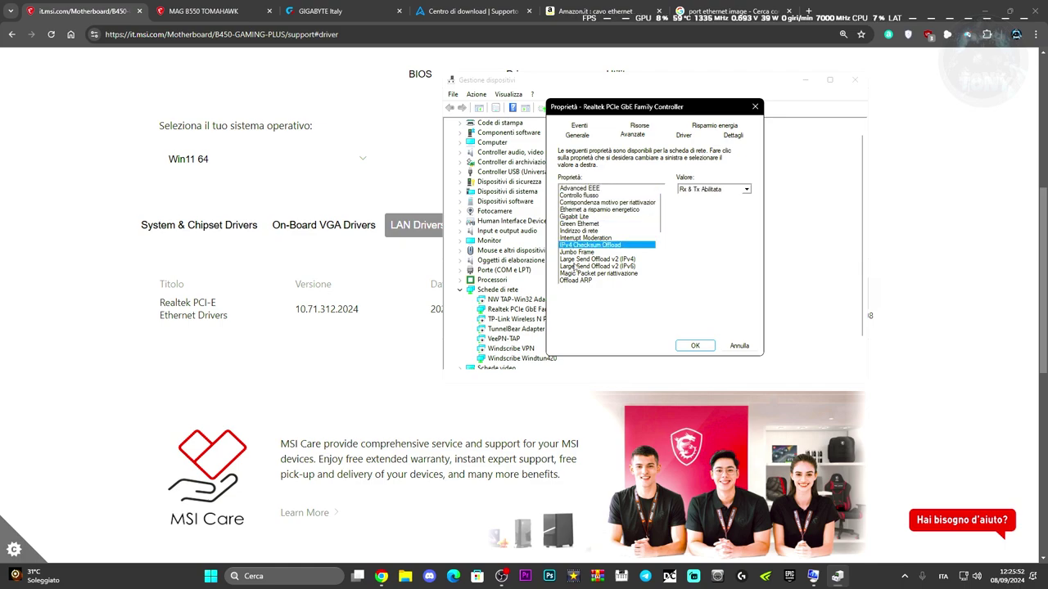
{"action": "left_click", "coordinate": [755, 107]}
{"action": "left_click", "coordinate": [804, 80]}
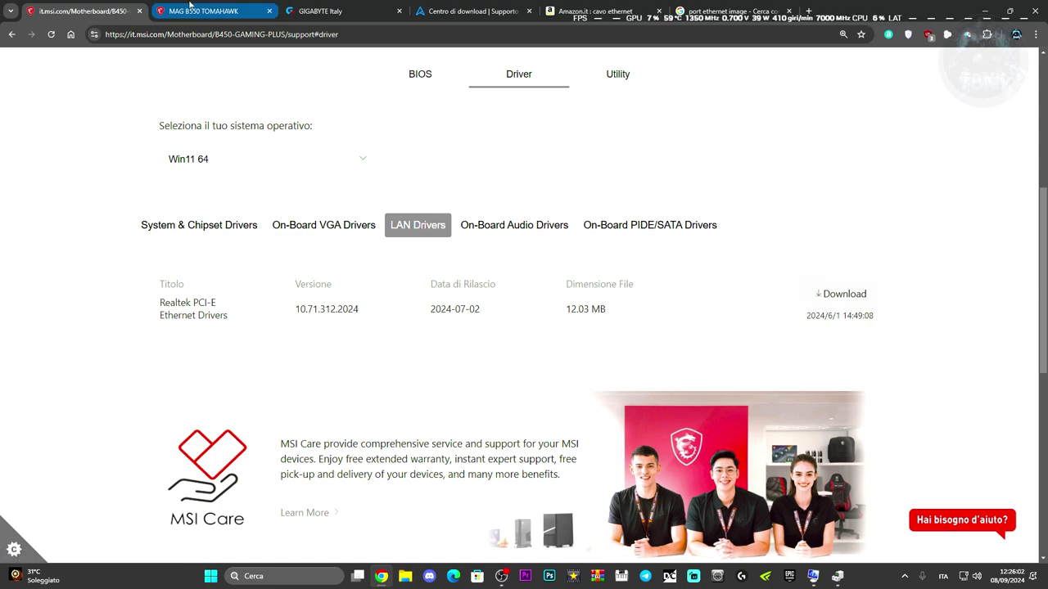
- Show the LAN drivers for Win11 64 on the MSI MAG B550 TOMAHAWK support page
{"action": "left_click", "coordinate": [192, 6]}
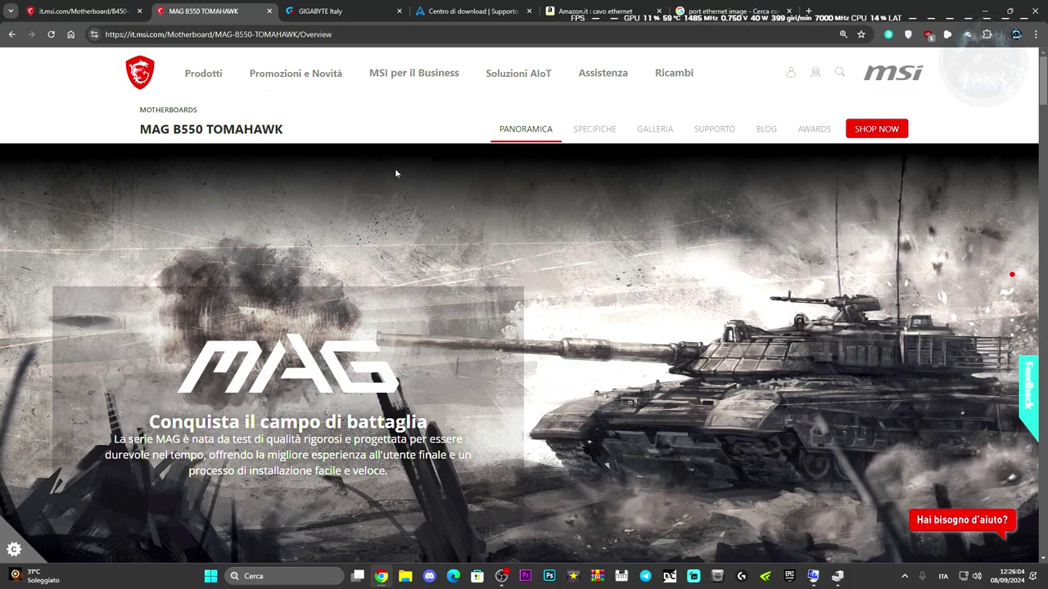
{"action": "left_click", "coordinate": [712, 139]}
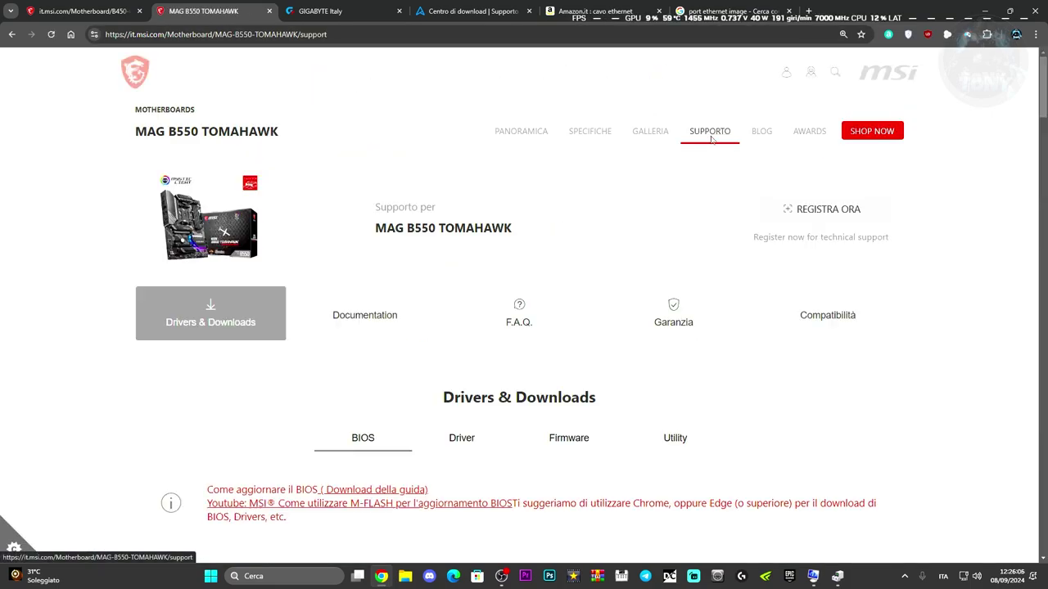
{"action": "left_click", "coordinate": [501, 440]}
{"action": "scroll", "coordinate": [717, 369], "scroll_direction": "down", "scroll_amount": 3}
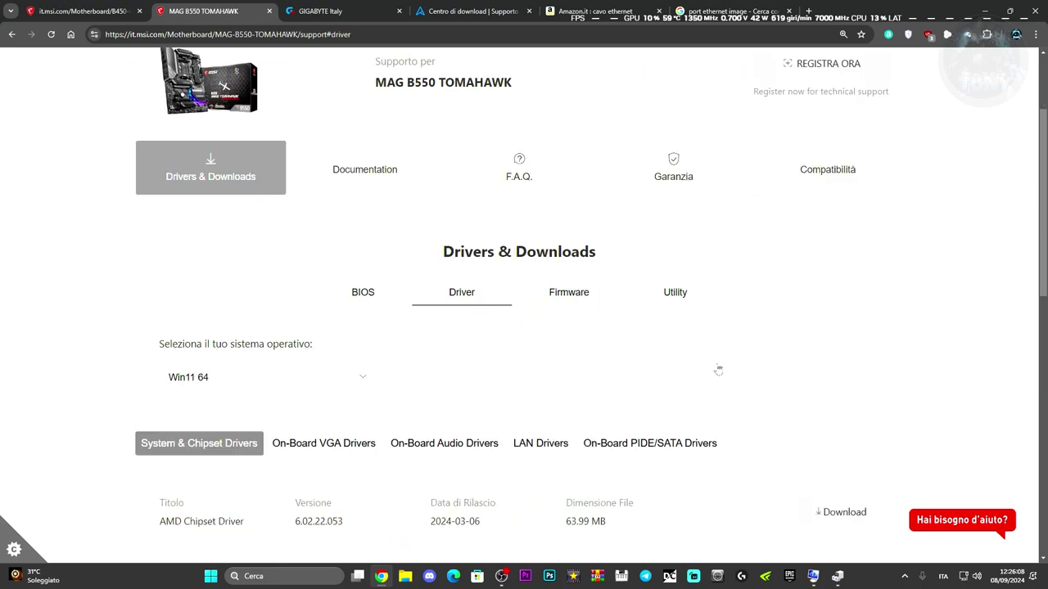
{"action": "left_click", "coordinate": [540, 371]}
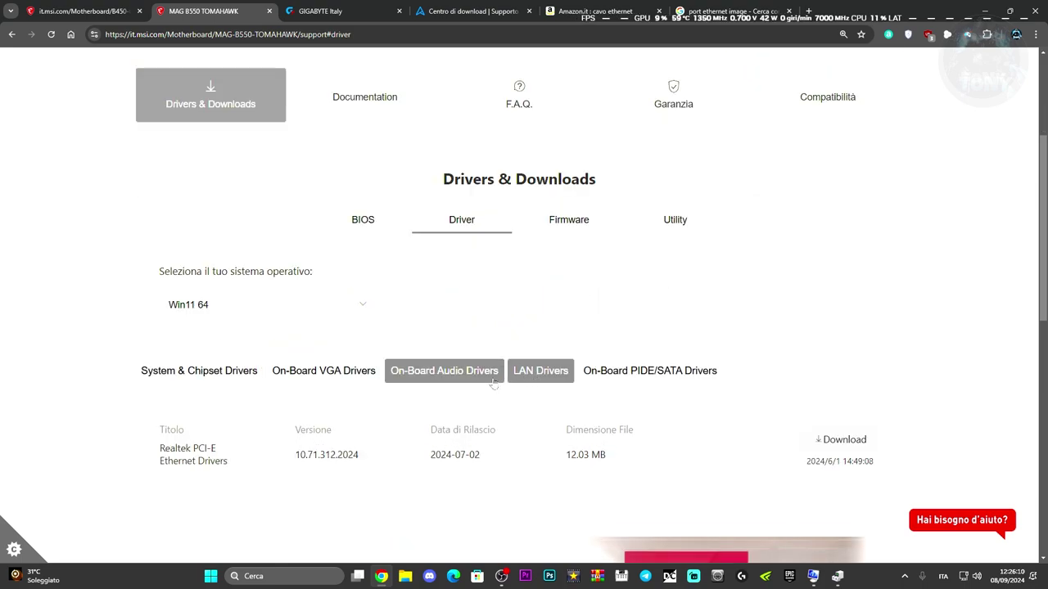
- Open the consumer products support page on the GIGABYTE Italy website
{"action": "left_click", "coordinate": [327, 11]}
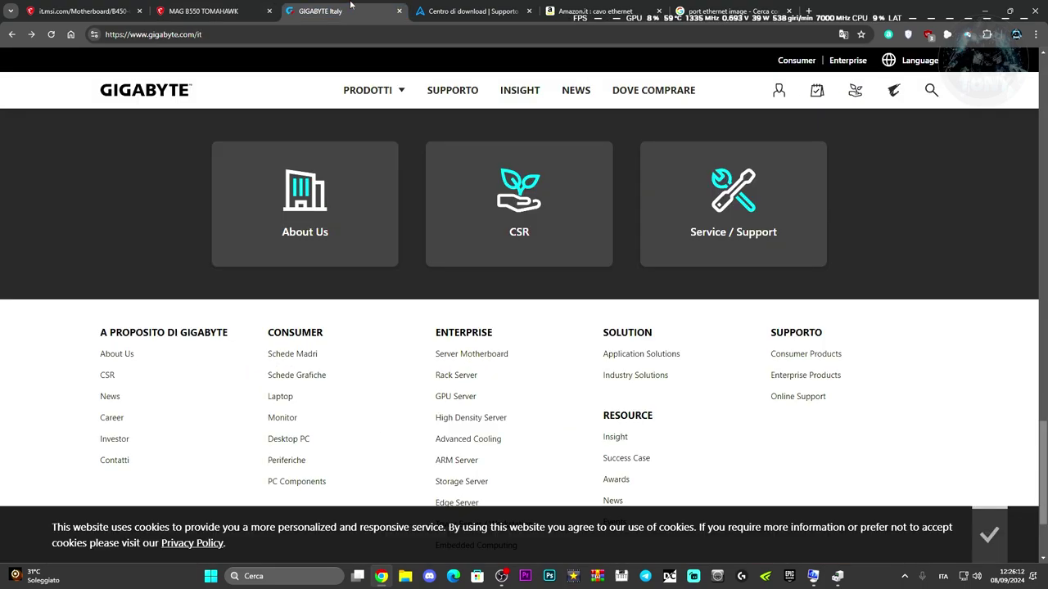
{"action": "scroll", "coordinate": [463, 237], "scroll_direction": "up", "scroll_amount": 15}
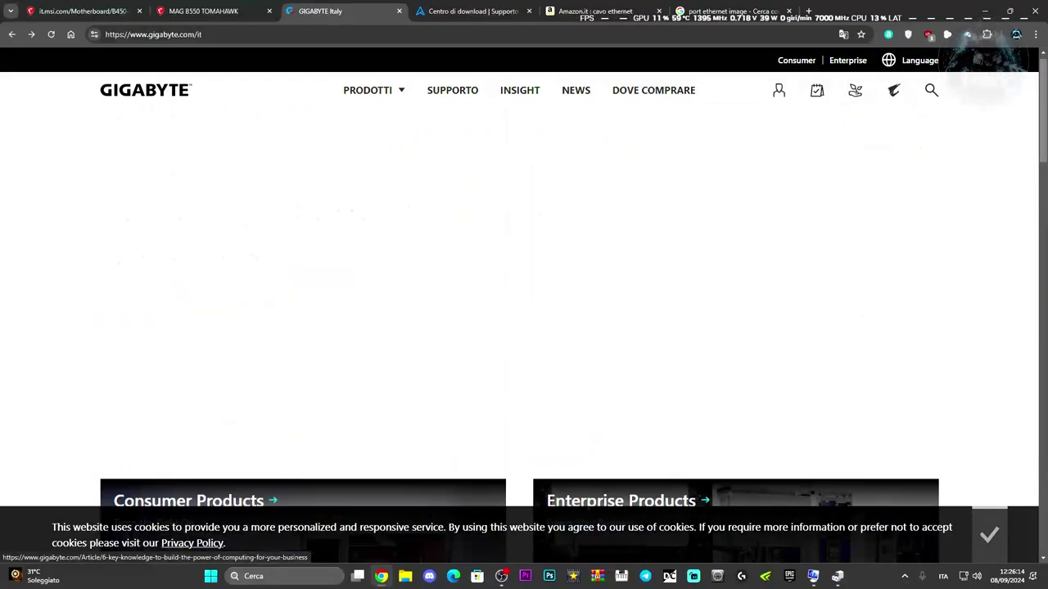
{"action": "scroll", "coordinate": [516, 96], "scroll_direction": "down", "scroll_amount": 5}
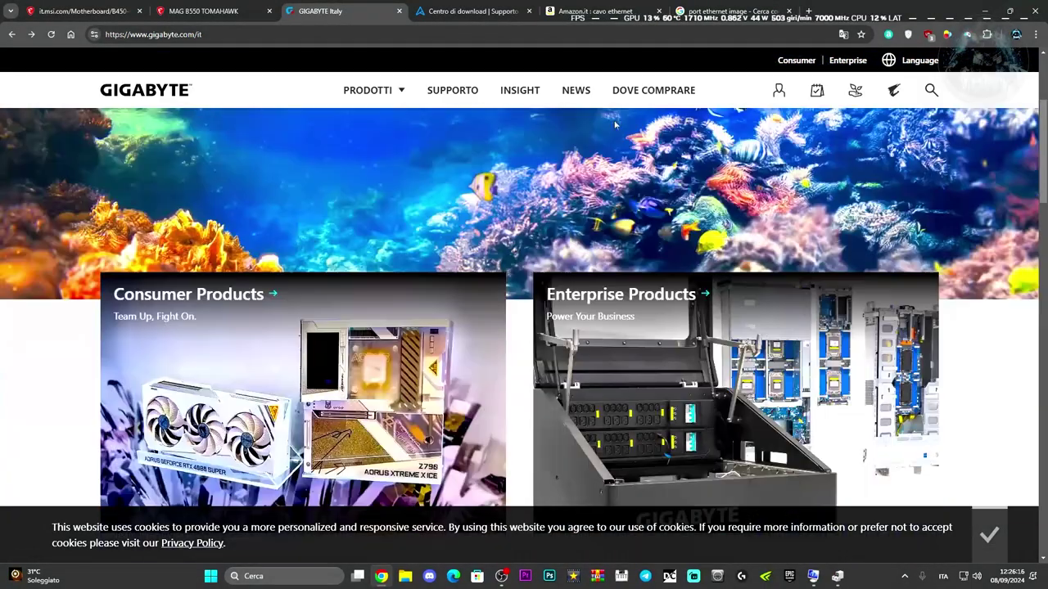
{"action": "left_click", "coordinate": [451, 90]}
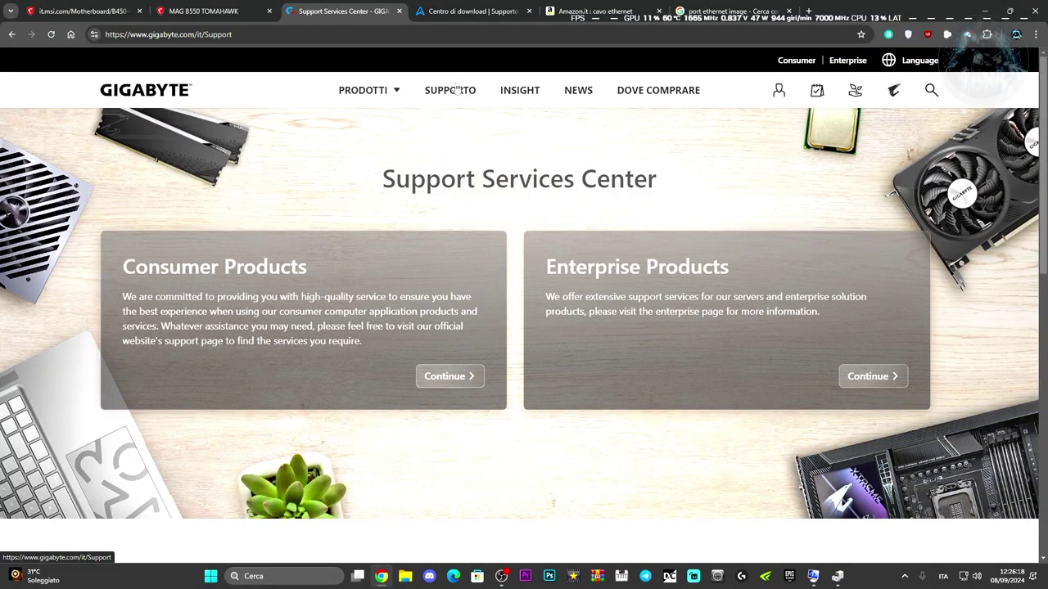
{"action": "left_click", "coordinate": [400, 301]}
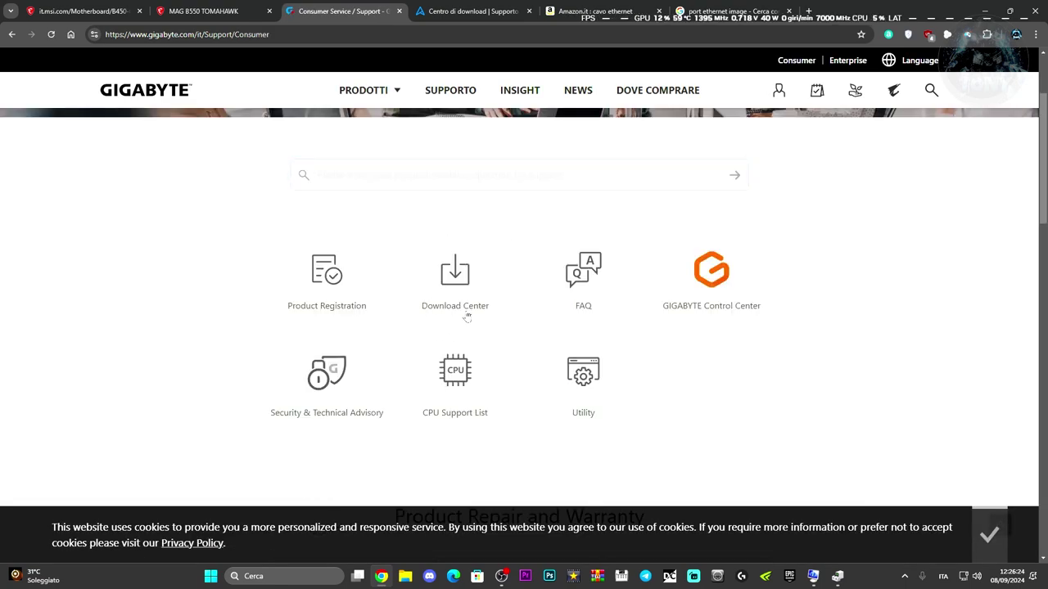
- Revisit the open ASUS download center and GIGABYTE support pages
{"action": "left_click", "coordinate": [491, 12]}
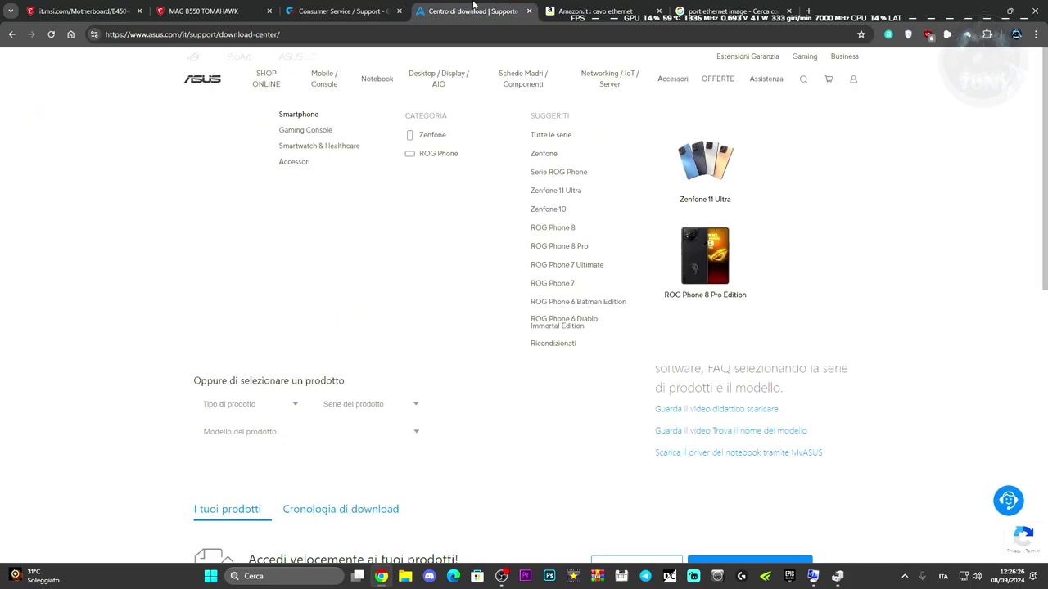
{"action": "left_click", "coordinate": [343, 12]}
{"action": "left_click", "coordinate": [520, 14]}
- View the Amazon Ethernet cable listings, then show the Google image results for "port ethernet image"
{"action": "left_click", "coordinate": [596, 10]}
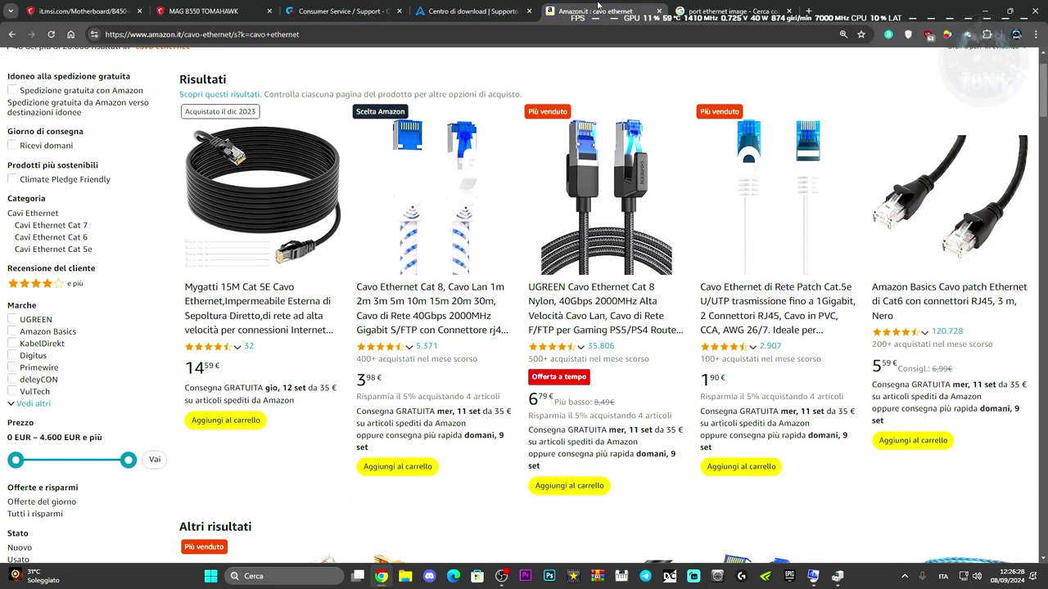
{"action": "left_click", "coordinate": [729, 10]}
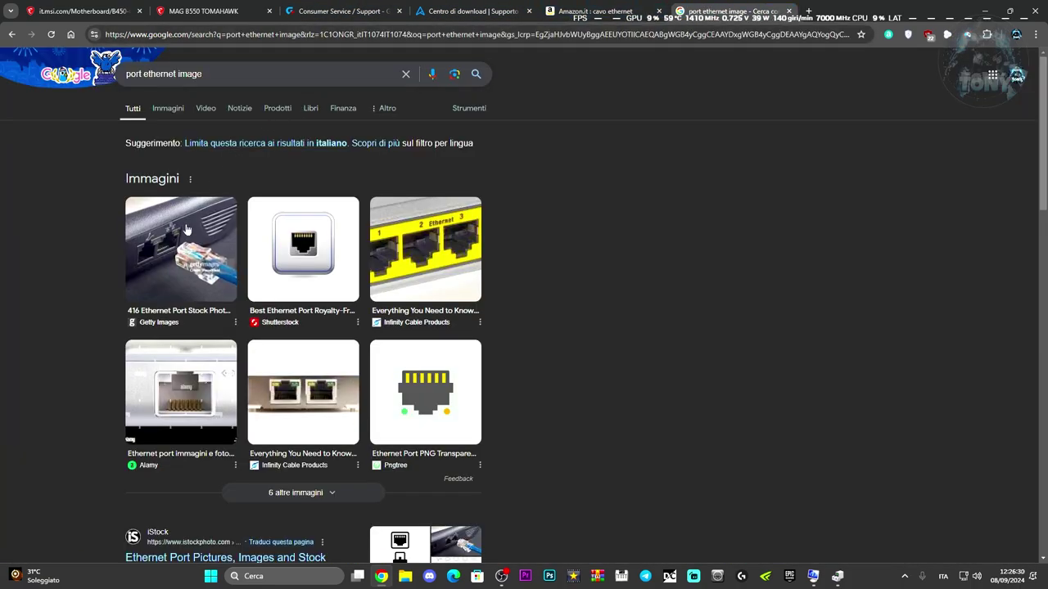
{"action": "left_click", "coordinate": [166, 108]}
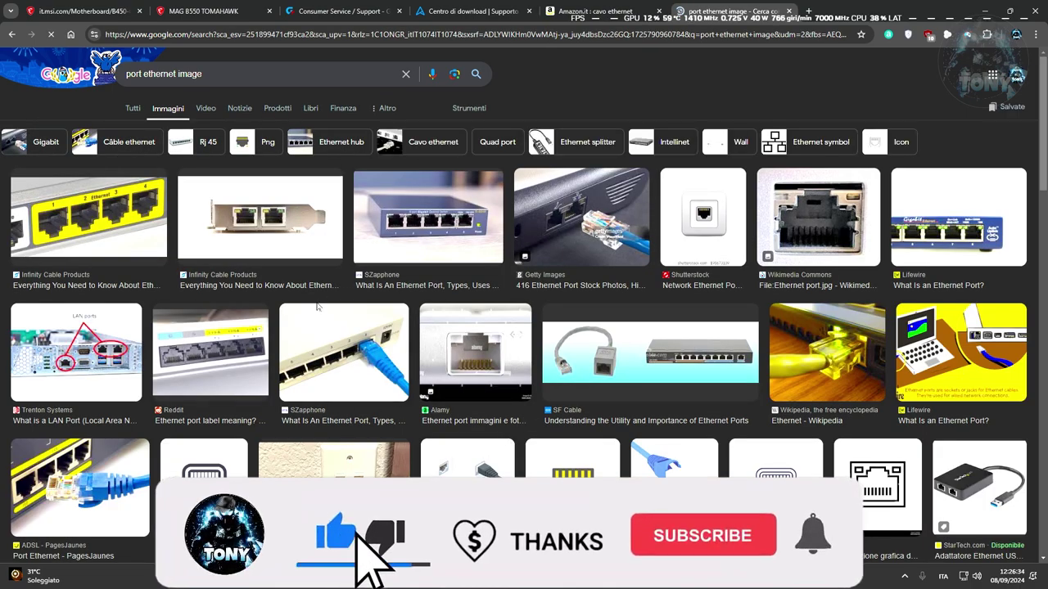
- Look through the Google image results for Ethernet ports, then close that page
{"action": "scroll", "coordinate": [327, 361], "scroll_direction": "down", "scroll_amount": 1}
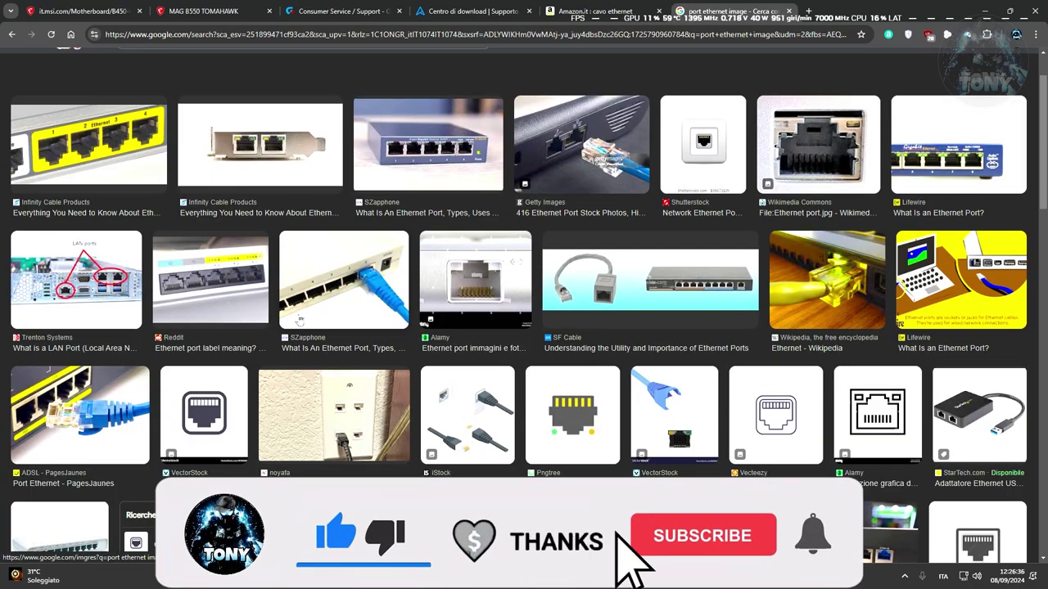
{"action": "scroll", "coordinate": [300, 321], "scroll_direction": "up", "scroll_amount": 1}
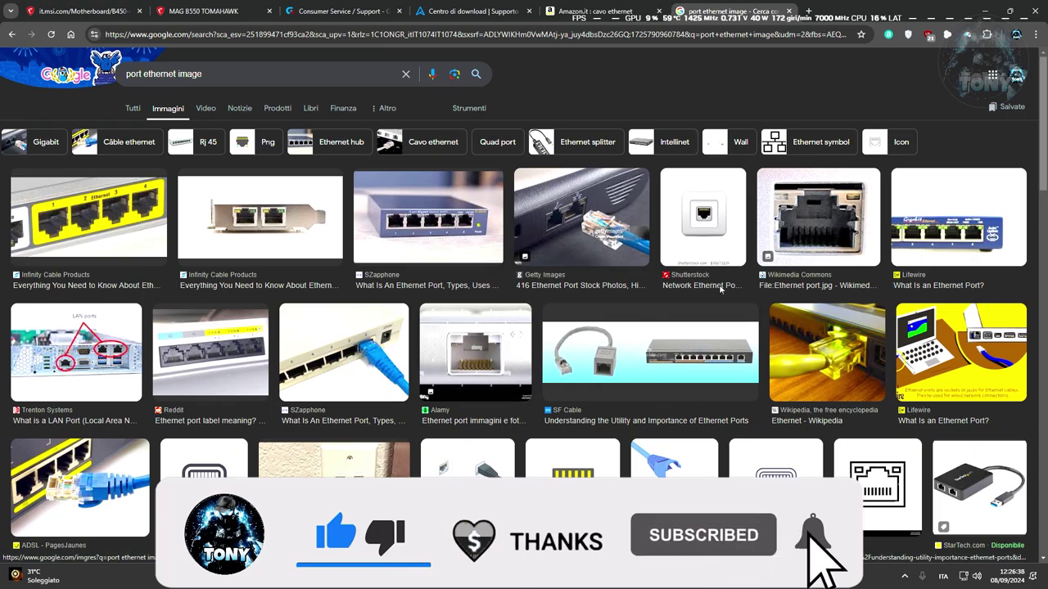
{"action": "scroll", "coordinate": [569, 321], "scroll_direction": "down", "scroll_amount": 1}
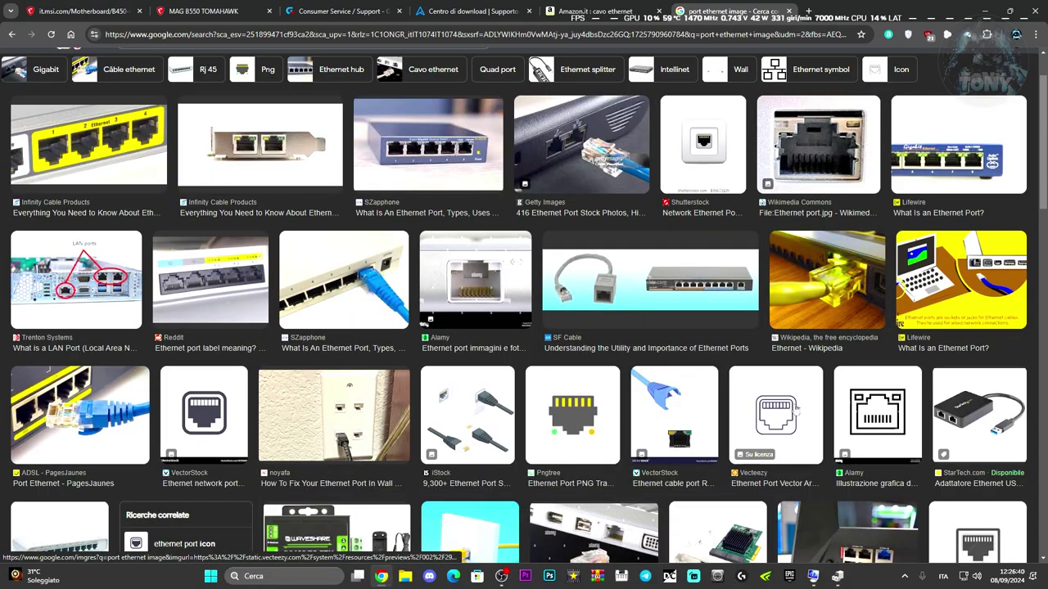
{"action": "scroll", "coordinate": [677, 127], "scroll_direction": "down", "scroll_amount": 3}
{"action": "scroll", "coordinate": [677, 126], "scroll_direction": "up", "scroll_amount": 4}
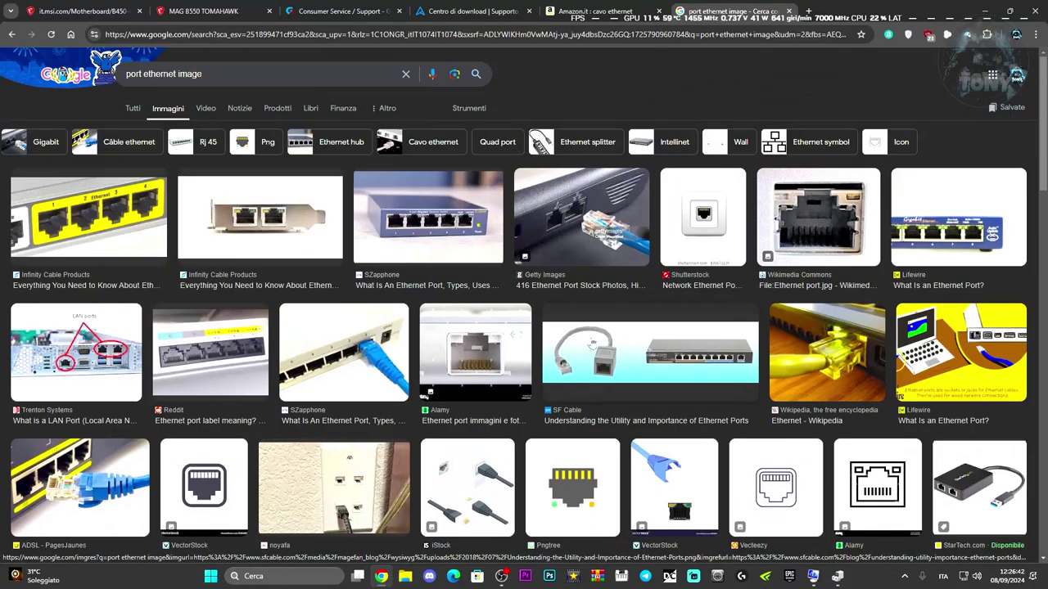
{"action": "scroll", "coordinate": [386, 370], "scroll_direction": "down", "scroll_amount": 12}
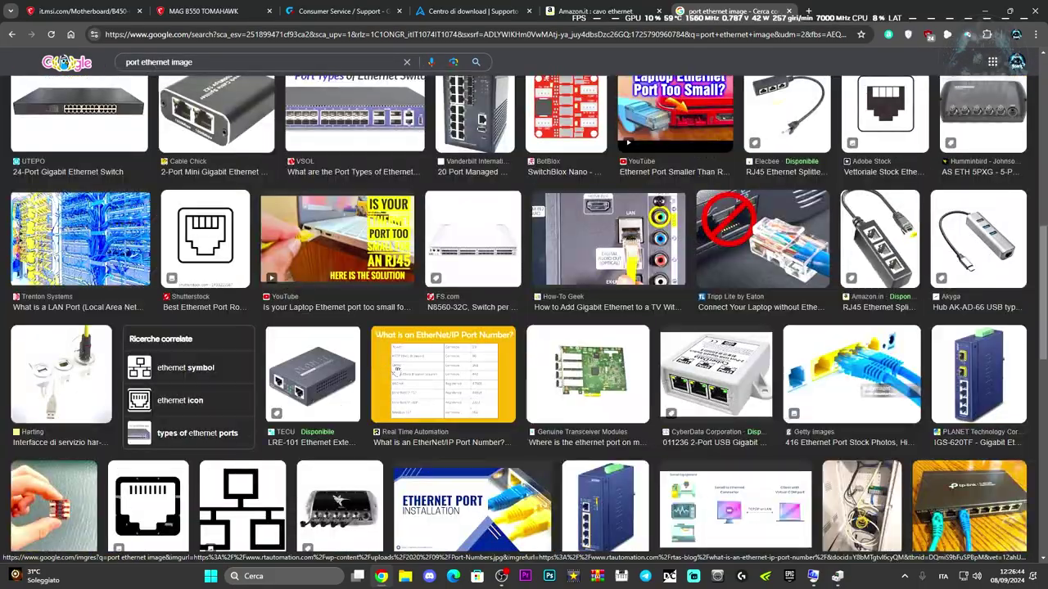
{"action": "scroll", "coordinate": [433, 374], "scroll_direction": "down", "scroll_amount": 5}
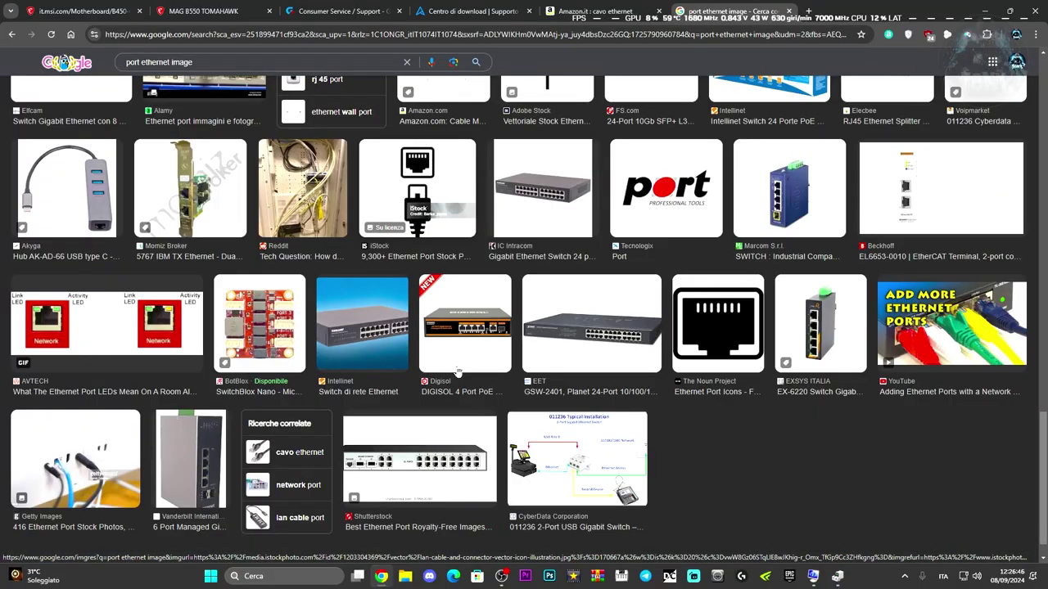
{"action": "scroll", "coordinate": [409, 401], "scroll_direction": "up", "scroll_amount": 3}
{"action": "scroll", "coordinate": [408, 401], "scroll_direction": "down", "scroll_amount": 3}
{"action": "scroll", "coordinate": [409, 401], "scroll_direction": "up", "scroll_amount": 10}
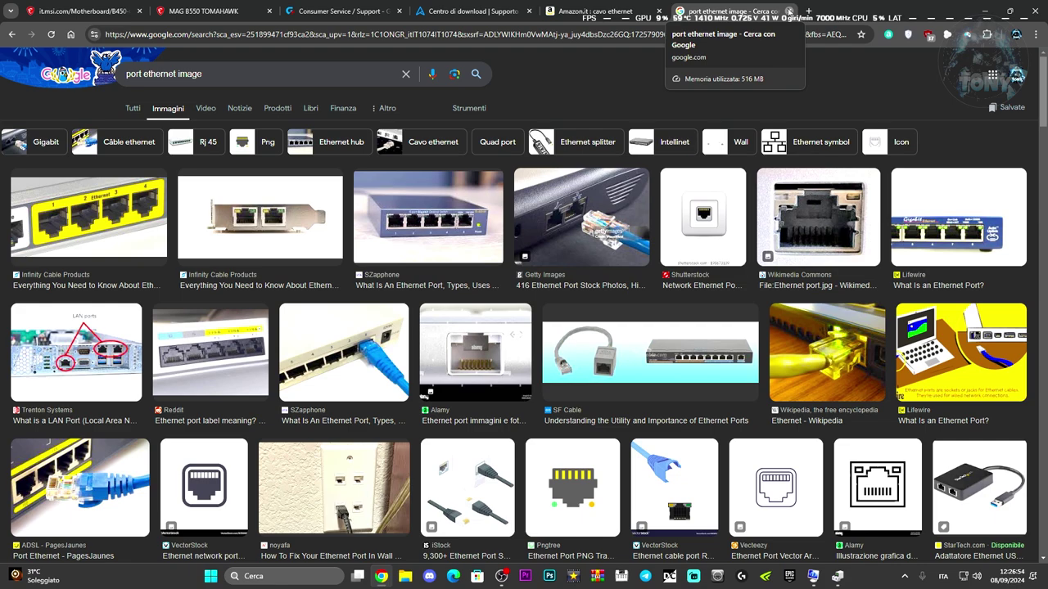
{"action": "left_click", "coordinate": [789, 11]}
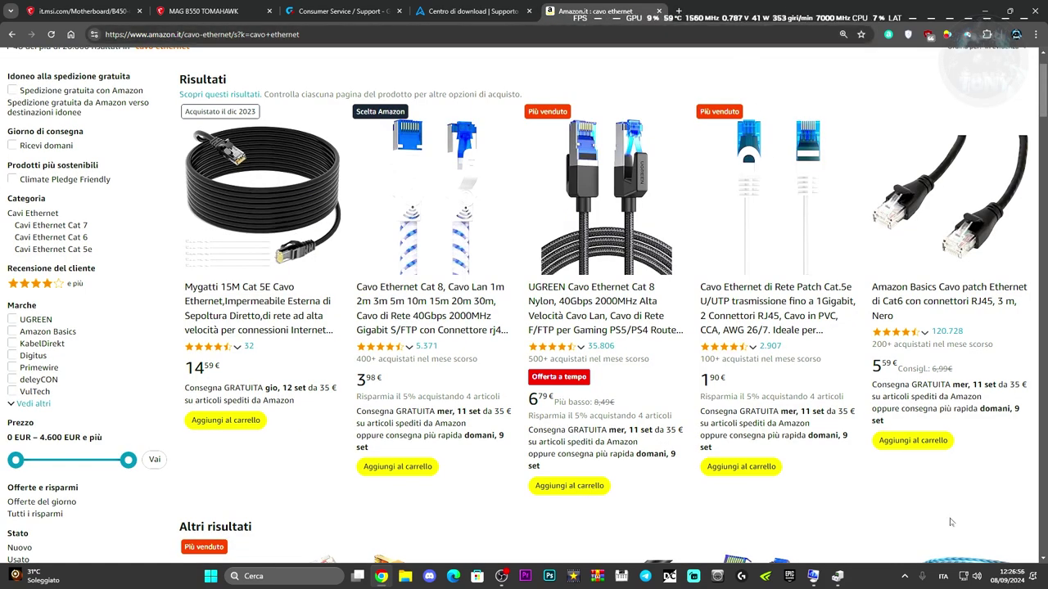
- Open the advanced network settings in Windows Settings and expand the Realtek PCIe GbE Ethernet adapter's details
{"action": "right_click", "coordinate": [963, 576]}
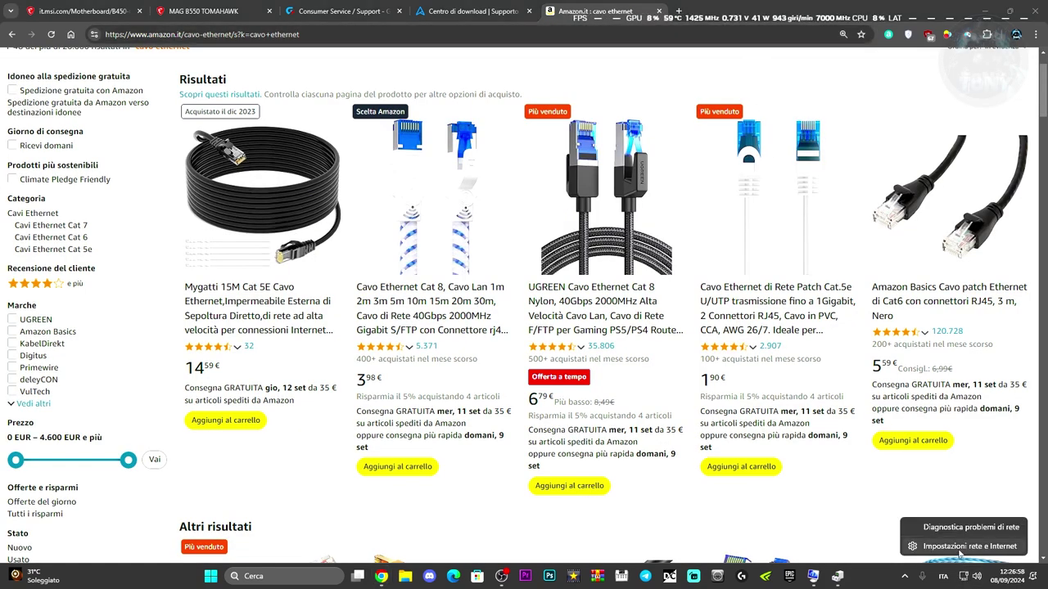
{"action": "left_click", "coordinate": [960, 555]}
{"action": "left_click", "coordinate": [981, 5]}
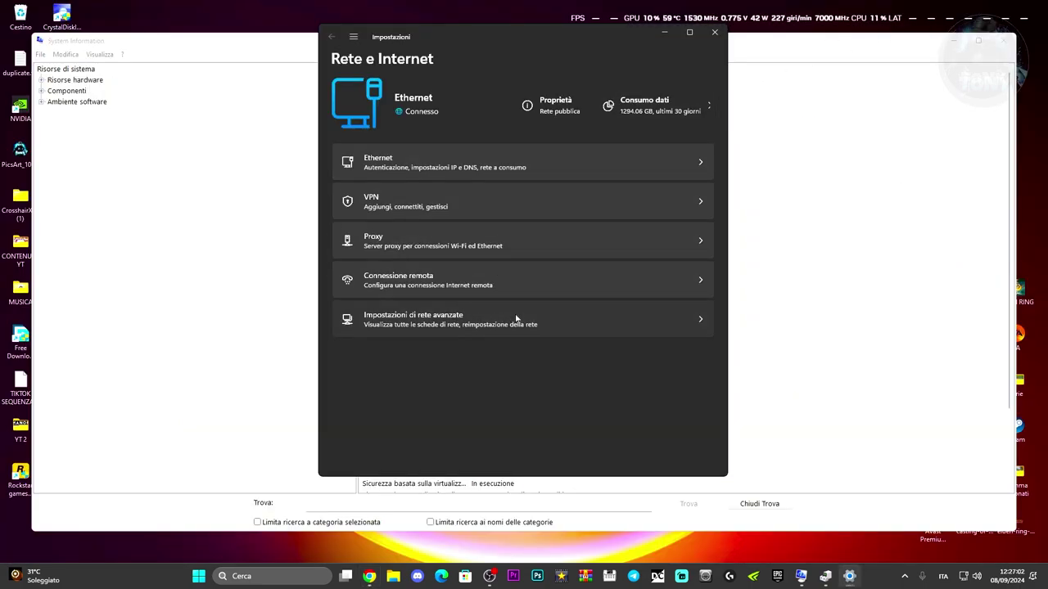
{"action": "left_click", "coordinate": [516, 319]}
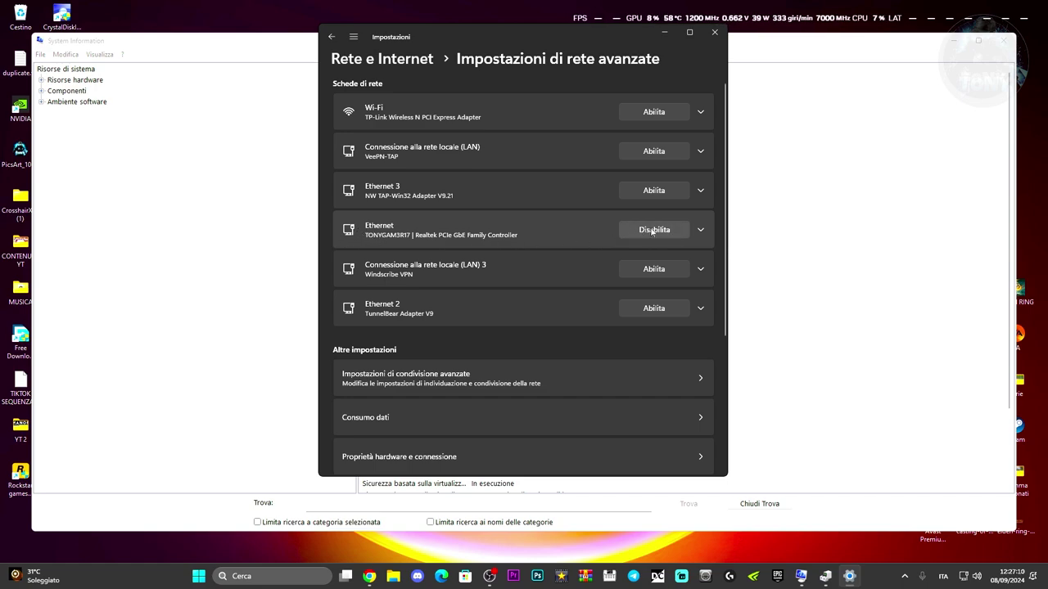
{"action": "left_click", "coordinate": [496, 232]}
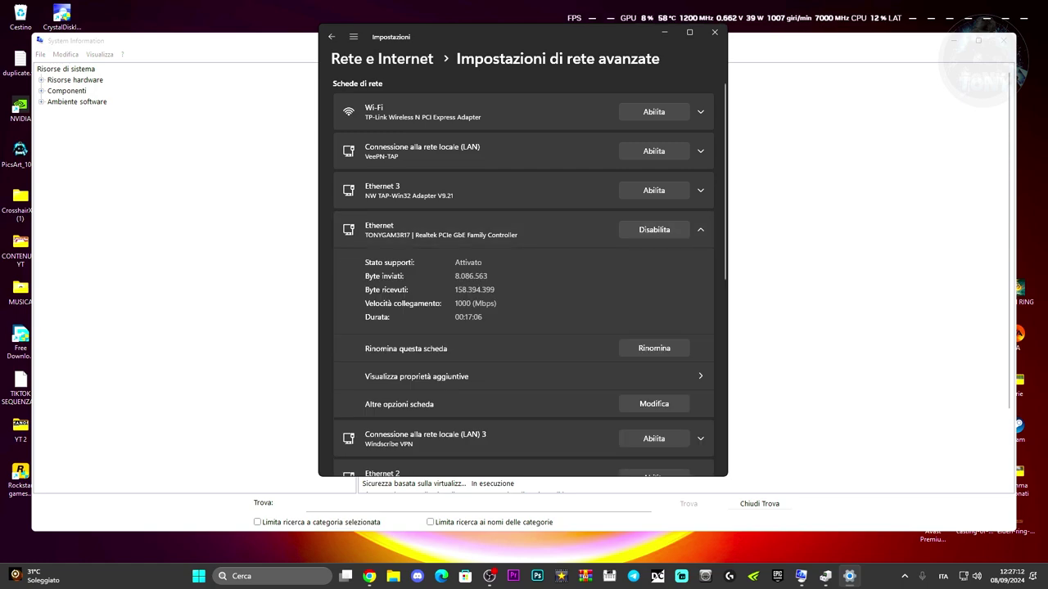
- Open the Ethernet adapter's Internet Protocol Version 4 (TCP/IPv4) properties and choose the option to use specified DNS server addresses
{"action": "left_click", "coordinate": [670, 404]}
{"action": "left_click_drag", "start_coordinate": [422, 52], "coordinate": [757, 116]}
{"action": "left_click", "coordinate": [746, 227]}
{"action": "scroll", "coordinate": [727, 202], "scroll_direction": "down", "scroll_amount": 2}
{"action": "scroll", "coordinate": [727, 203], "scroll_direction": "up", "scroll_amount": 2}
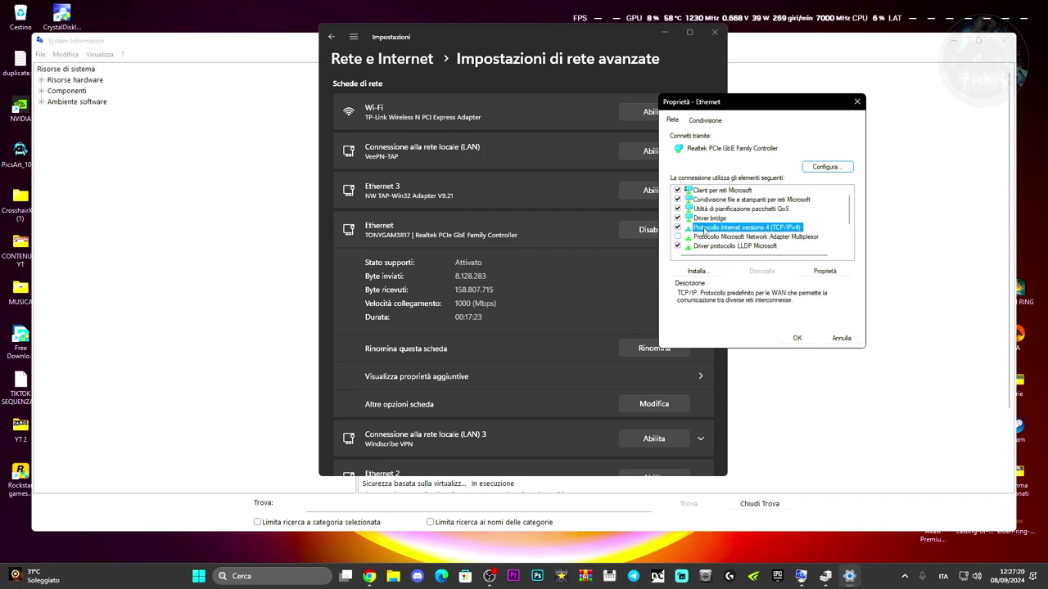
{"action": "double_click", "coordinate": [734, 228]}
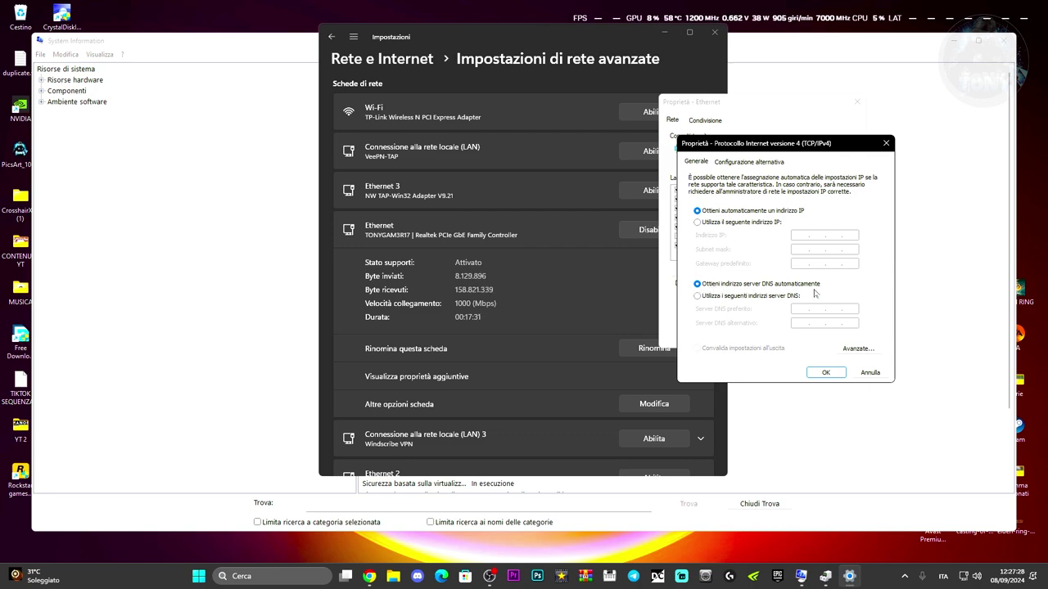
{"action": "left_click", "coordinate": [751, 295]}
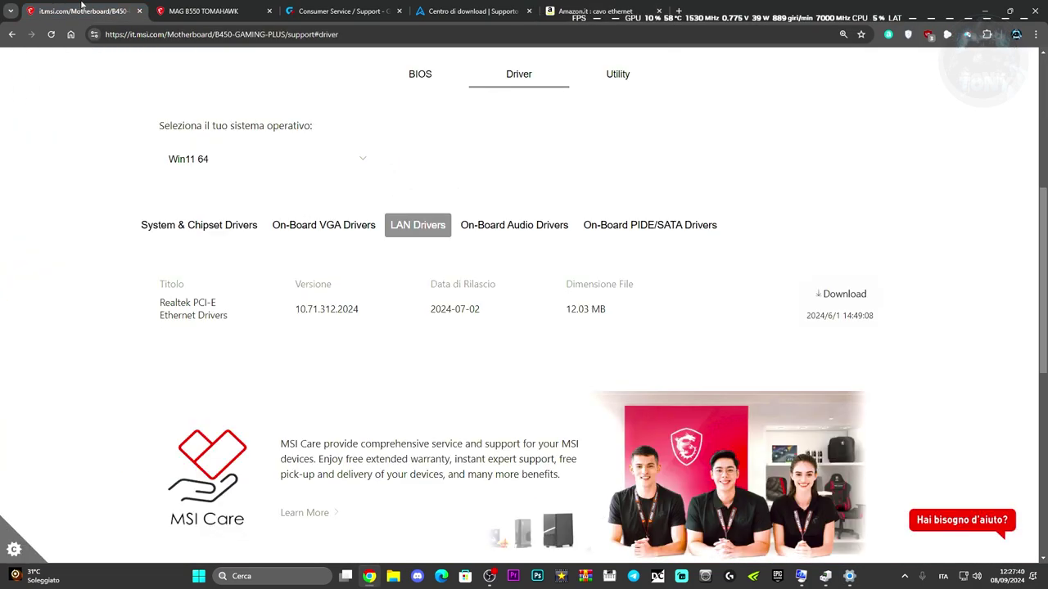
- Download the Realtek PCI-E Ethernet Drivers for Win11 64 from the MSI support page and place the archive mid-desktop
{"action": "left_click", "coordinate": [847, 299]}
{"action": "left_click", "coordinate": [985, 10]}
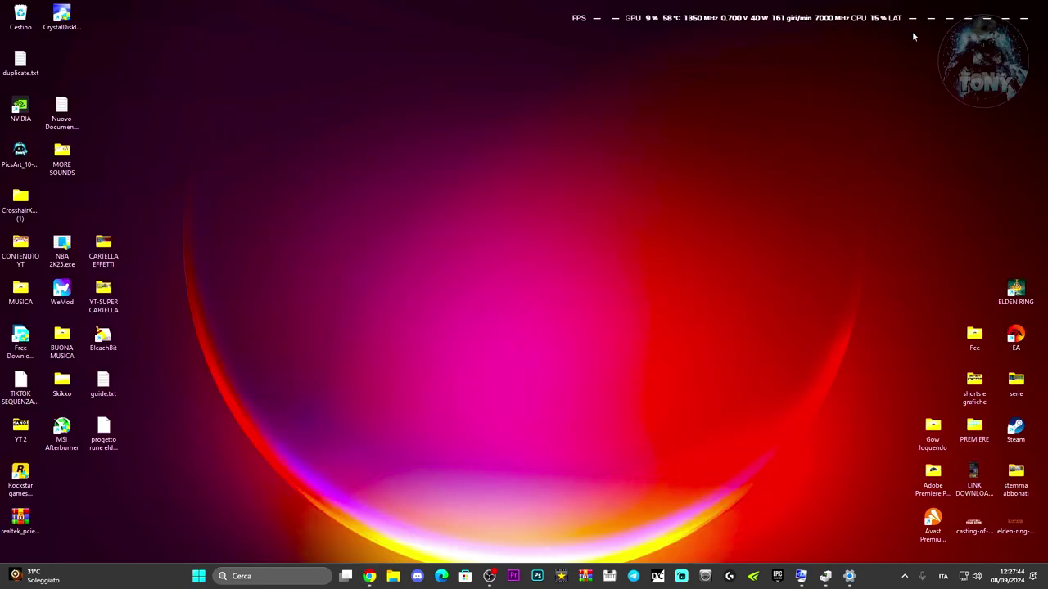
{"action": "right_click", "coordinate": [253, 200]}
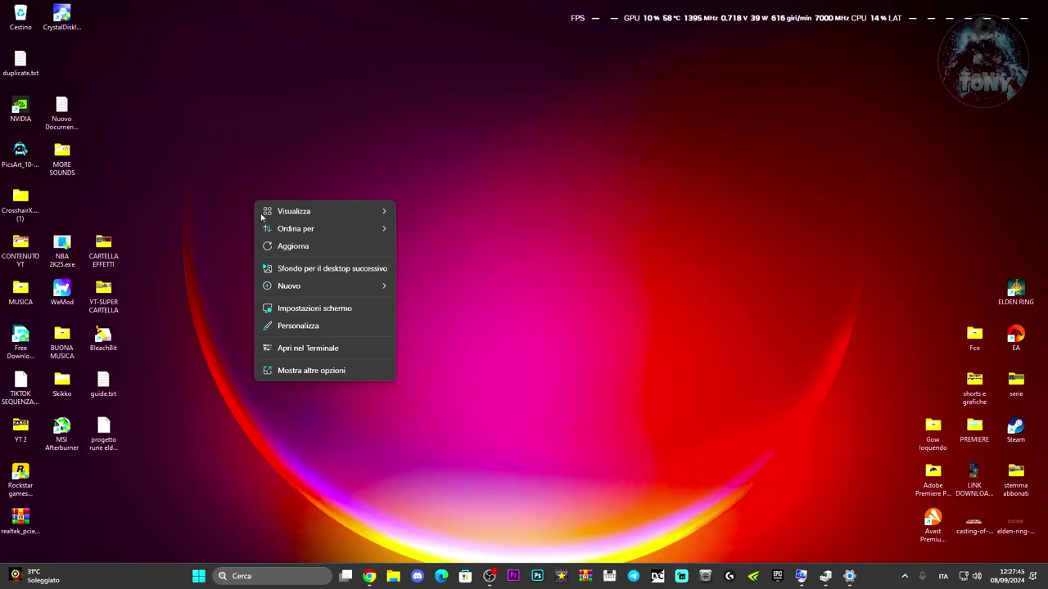
{"action": "left_click", "coordinate": [286, 247]}
{"action": "left_click_drag", "start_coordinate": [20, 520], "coordinate": [466, 251]}
- Open the downloaded Realtek archive in WinRAR, locate setup.exe inside its driver folder, and close the archive
{"action": "double_click", "coordinate": [436, 246]}
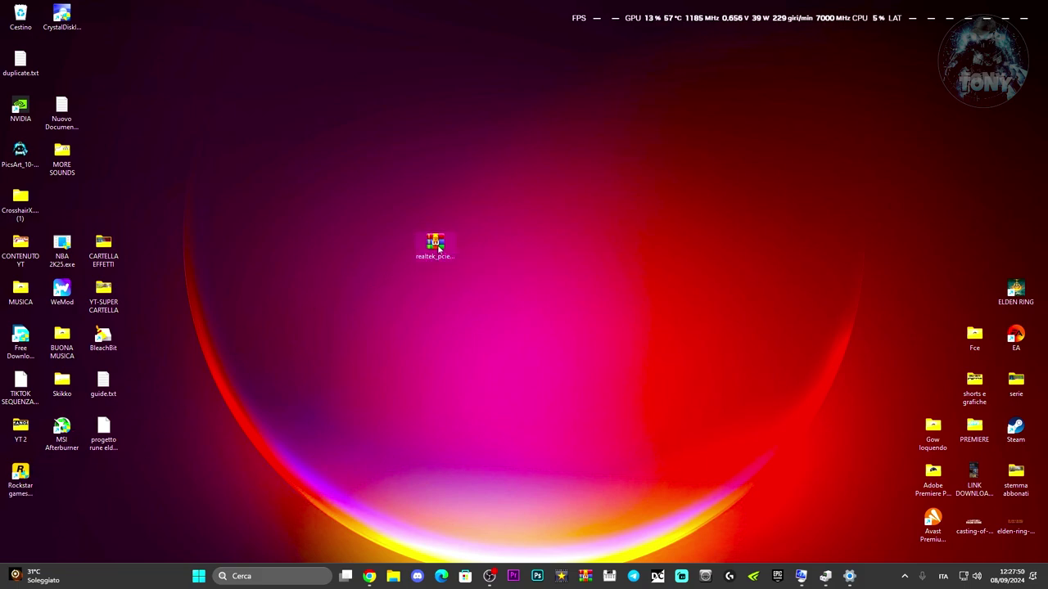
{"action": "left_click", "coordinate": [627, 185]}
{"action": "double_click", "coordinate": [622, 186]}
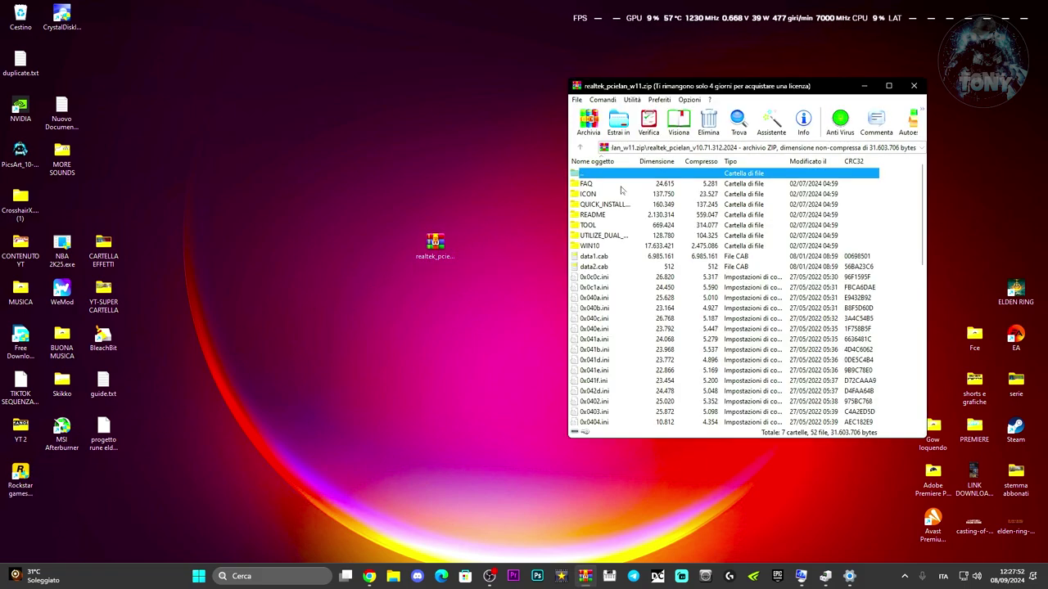
{"action": "scroll", "coordinate": [615, 317], "scroll_direction": "down", "scroll_amount": 5}
{"action": "scroll", "coordinate": [615, 316], "scroll_direction": "down", "scroll_amount": 8}
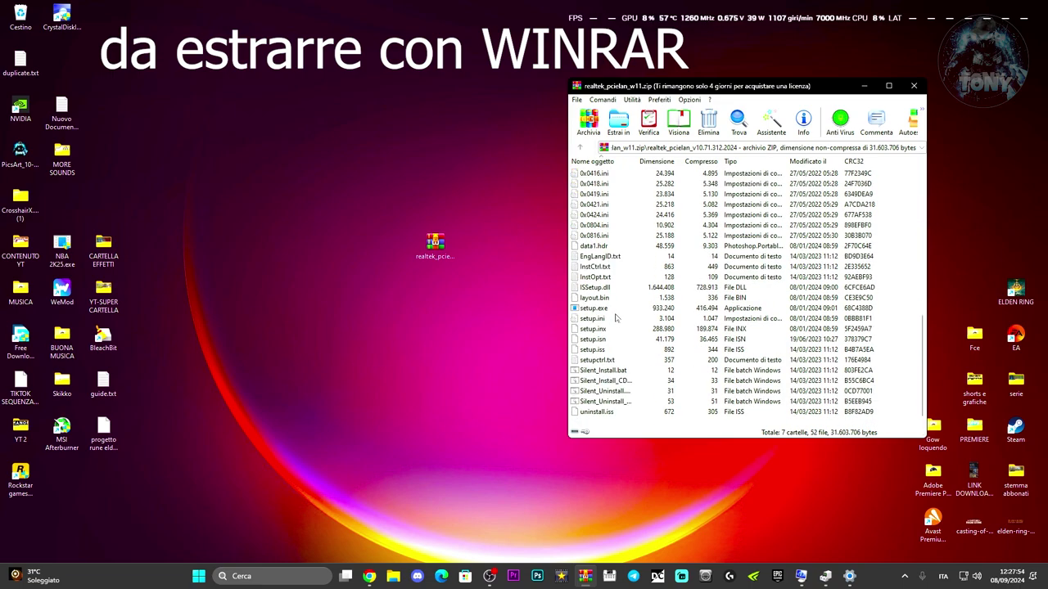
{"action": "left_click", "coordinate": [591, 309]}
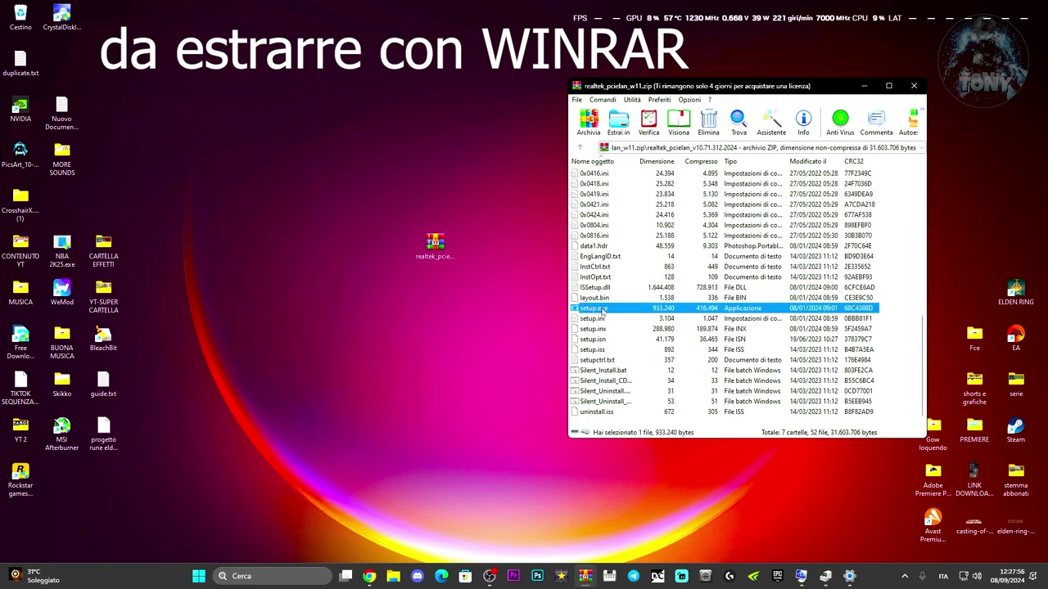
{"action": "left_click", "coordinate": [913, 85]}
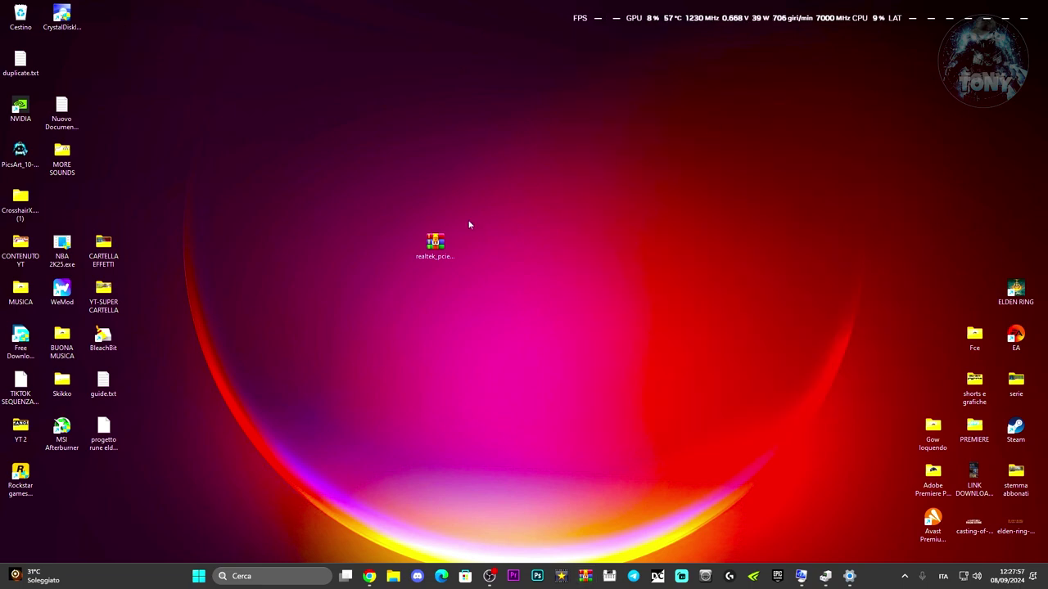
- Extract the Realtek archive into its own realtek_pcielan_w11 folder and place that folder beside the archive on the desktop
{"action": "right_click", "coordinate": [430, 245]}
{"action": "mouse_move", "coordinate": [563, 426]}
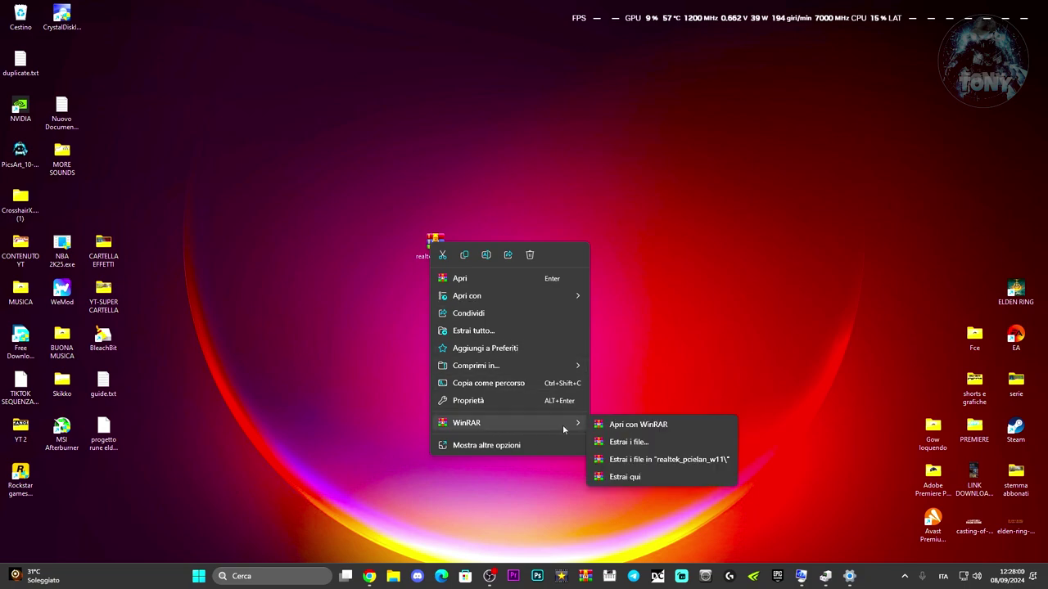
{"action": "left_click", "coordinate": [646, 460]}
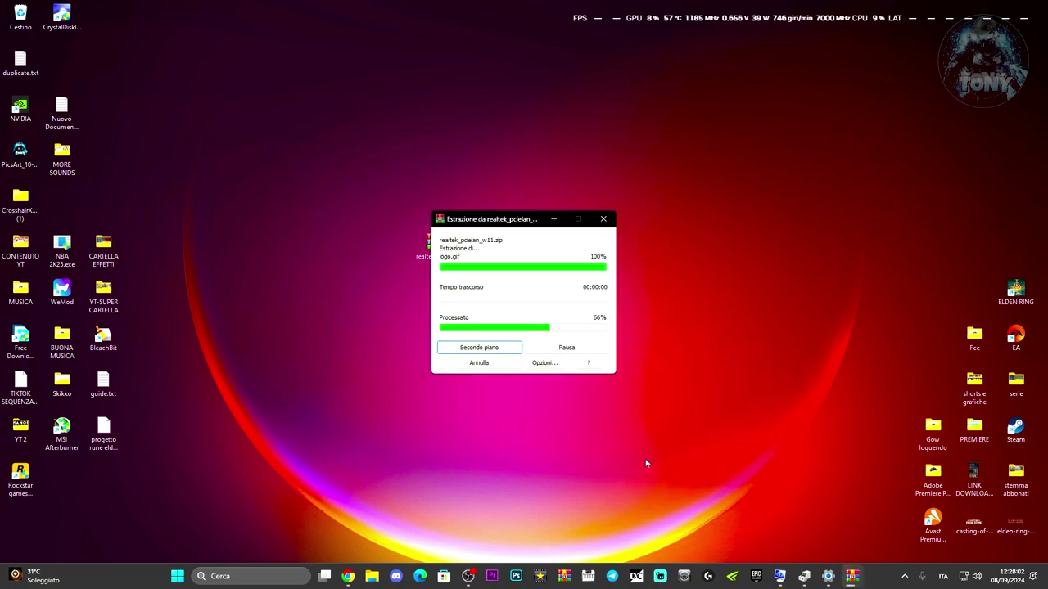
{"action": "right_click", "coordinate": [425, 398]}
{"action": "left_click", "coordinate": [477, 290]}
{"action": "left_click_drag", "start_coordinate": [23, 520], "coordinate": [477, 248]}
- Find setup.exe in the extracted realtek_pcielan_v10.71.312.2024 folder, then close the folder window
{"action": "double_click", "coordinate": [477, 247]}
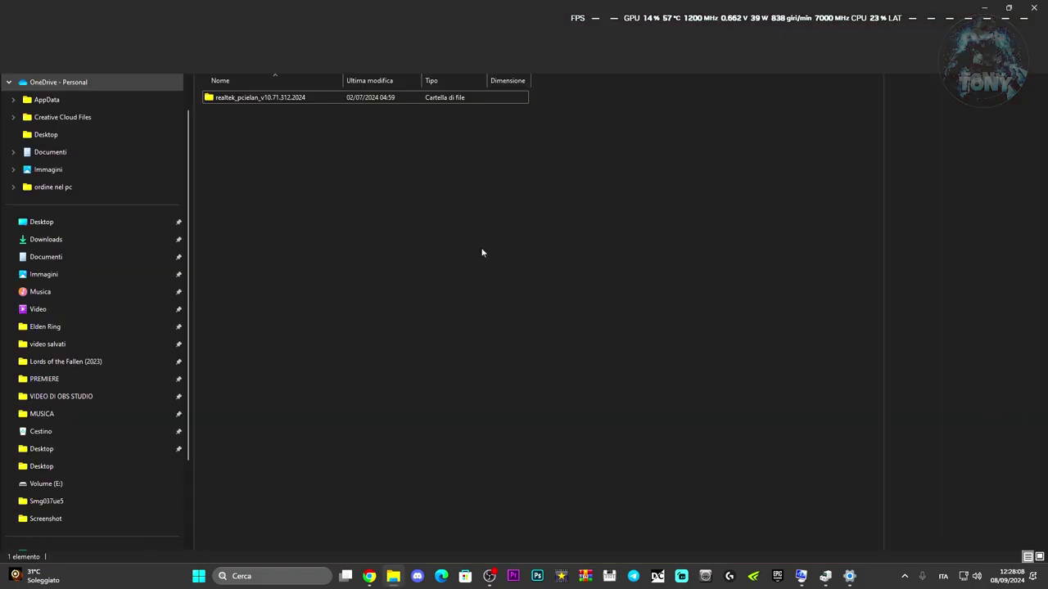
{"action": "double_click", "coordinate": [322, 100]}
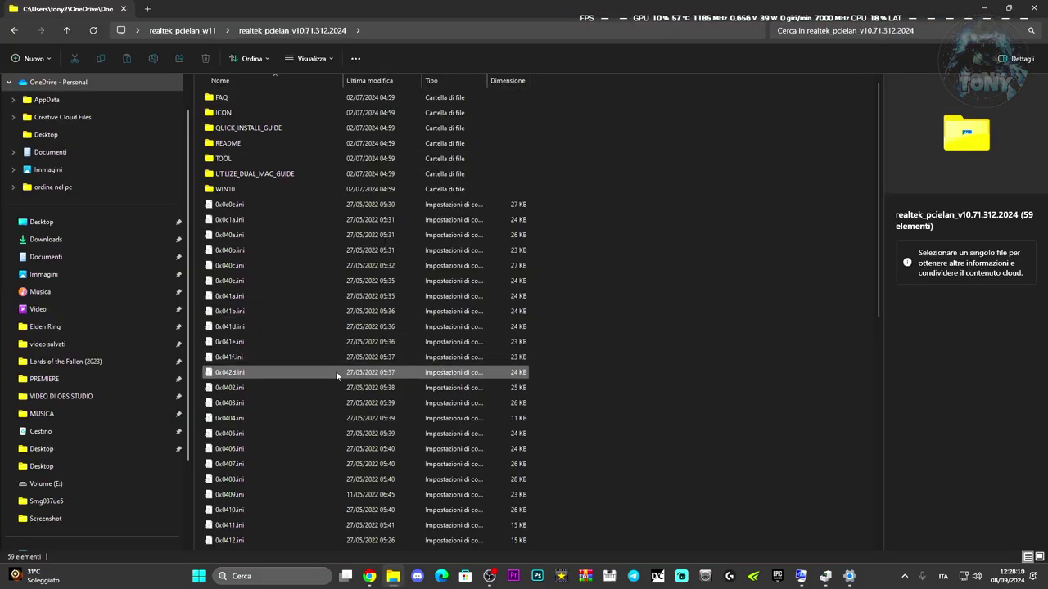
{"action": "scroll", "coordinate": [334, 383], "scroll_direction": "down", "scroll_amount": 10}
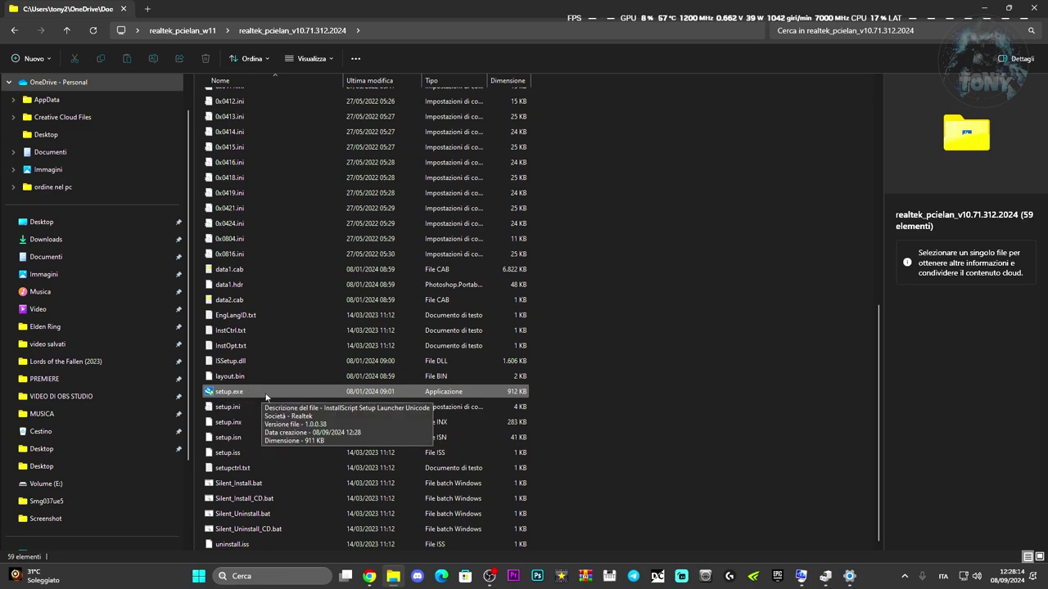
{"action": "scroll", "coordinate": [266, 397], "scroll_direction": "up", "scroll_amount": 10}
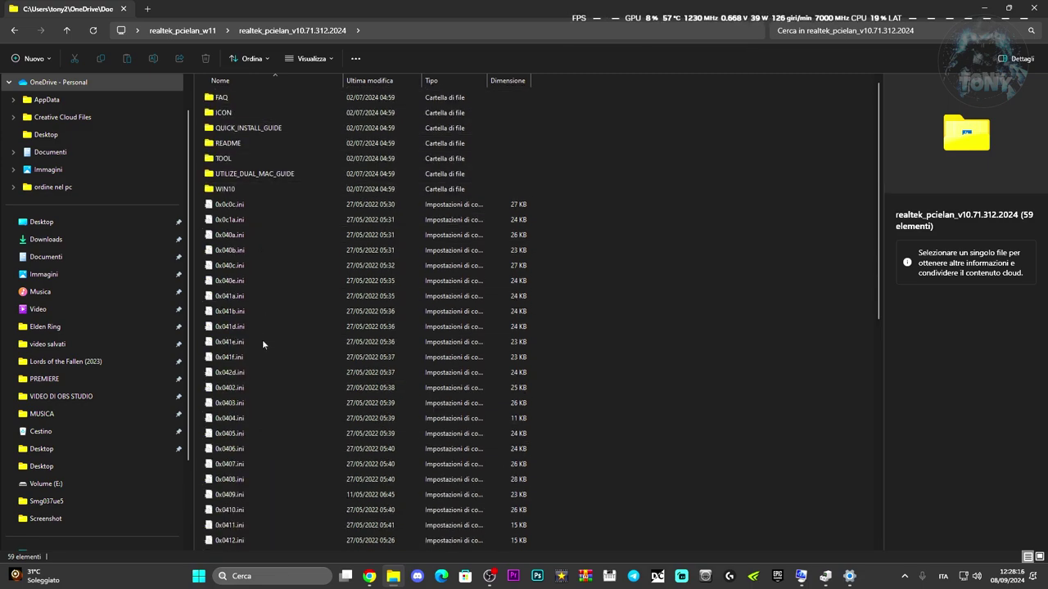
{"action": "scroll", "coordinate": [266, 369], "scroll_direction": "down", "scroll_amount": 9}
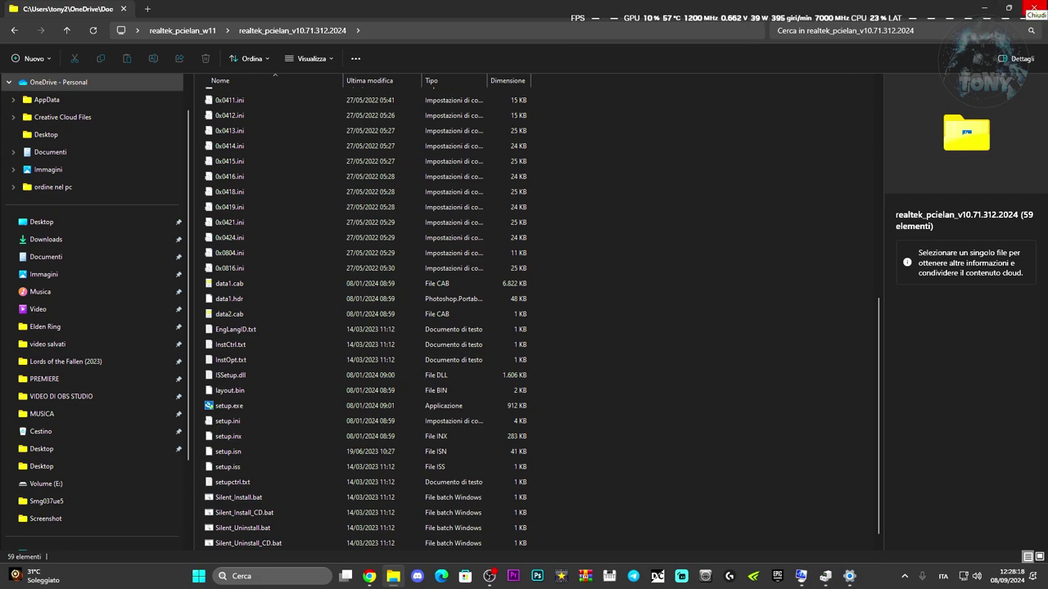
{"action": "left_click", "coordinate": [1028, 7]}
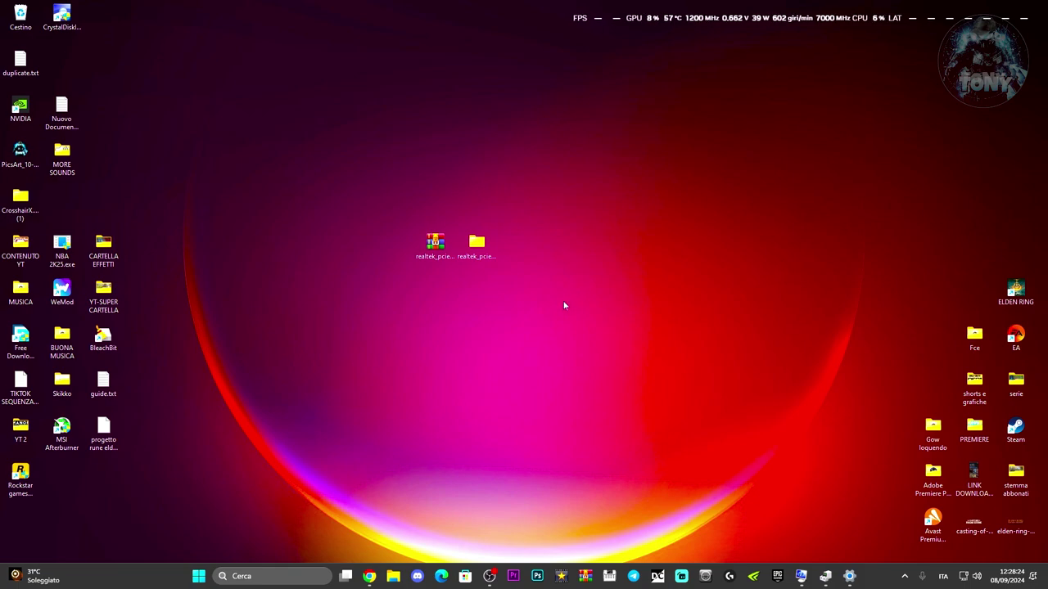
- Search Windows for "driver easy" and launch Driver Easy
{"action": "left_click", "coordinate": [279, 577]}
{"action": "type", "text": "driver easy"}
{"action": "key", "text": "Return"}
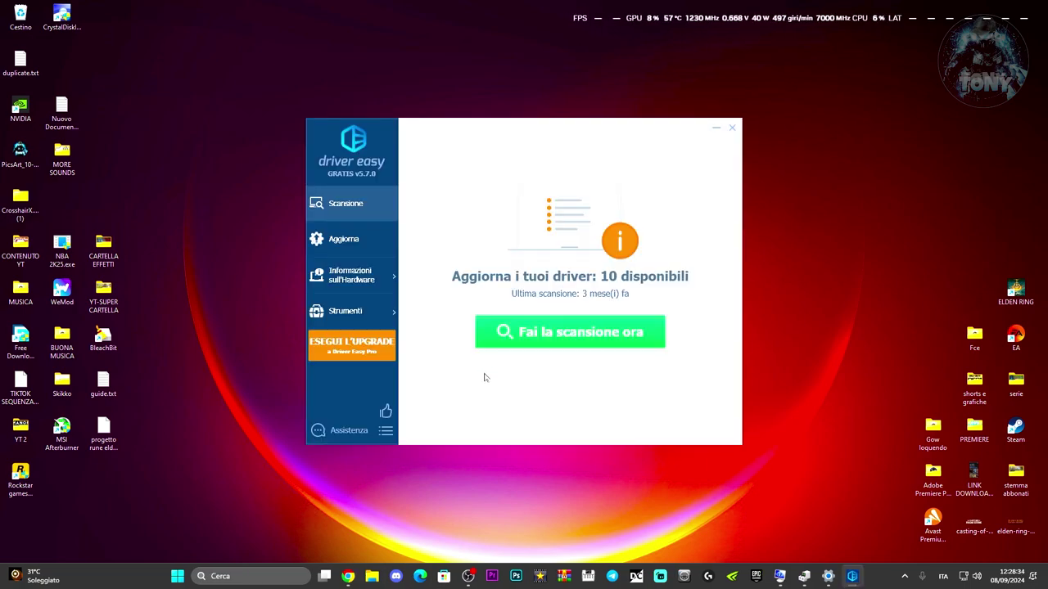
{"action": "mouse_move", "coordinate": [505, 120]}
{"action": "left_mouse_down"}
{"action": "mouse_move", "coordinate": [527, 136]}
{"action": "mouse_move", "coordinate": [559, 135]}
{"action": "mouse_move", "coordinate": [461, 132]}
{"action": "mouse_move", "coordinate": [520, 129]}
{"action": "left_mouse_up"}
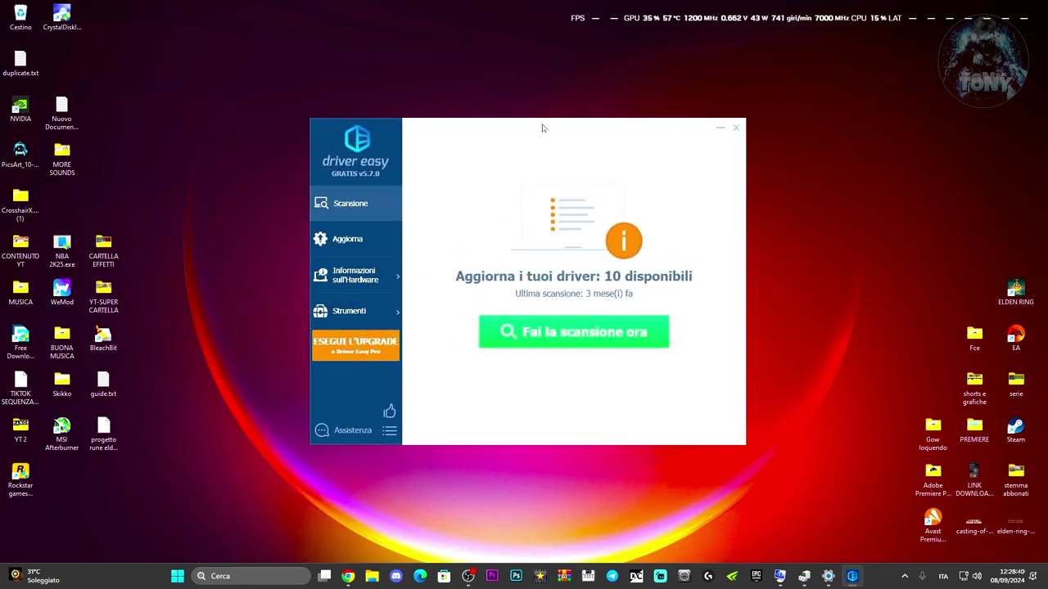
- Examine the Driver Easy update list for the Realtek PCIe GbE Family Controller and other drivers
{"action": "left_click", "coordinate": [347, 242]}
{"action": "scroll", "coordinate": [551, 267], "scroll_direction": "down", "scroll_amount": 3}
{"action": "scroll", "coordinate": [551, 267], "scroll_direction": "down", "scroll_amount": 5}
{"action": "scroll", "coordinate": [550, 270], "scroll_direction": "down", "scroll_amount": 2}
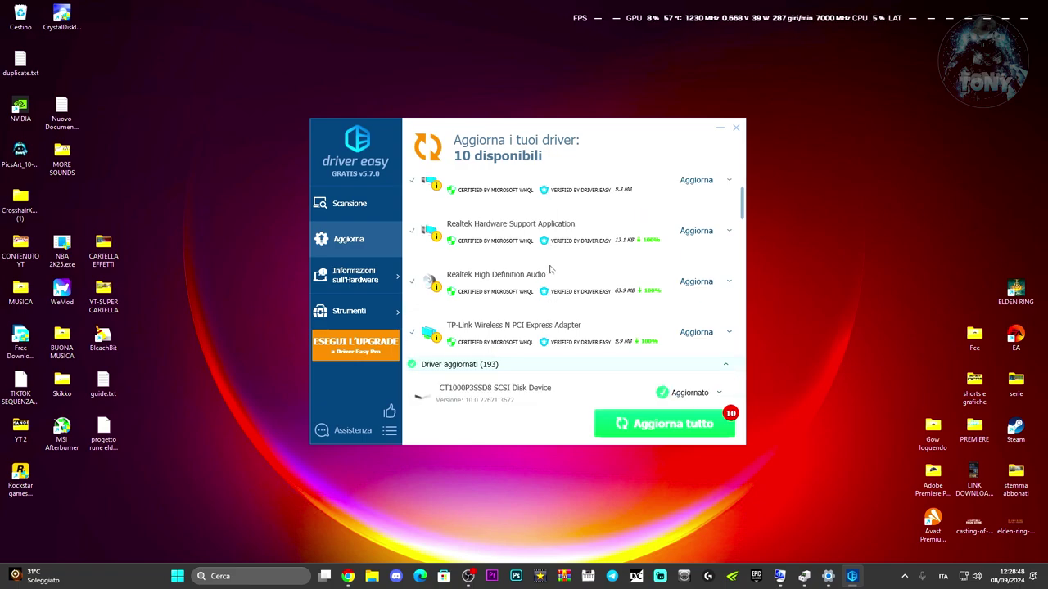
{"action": "scroll", "coordinate": [551, 270], "scroll_direction": "up", "scroll_amount": 1}
{"action": "scroll", "coordinate": [491, 278], "scroll_direction": "down", "scroll_amount": 10}
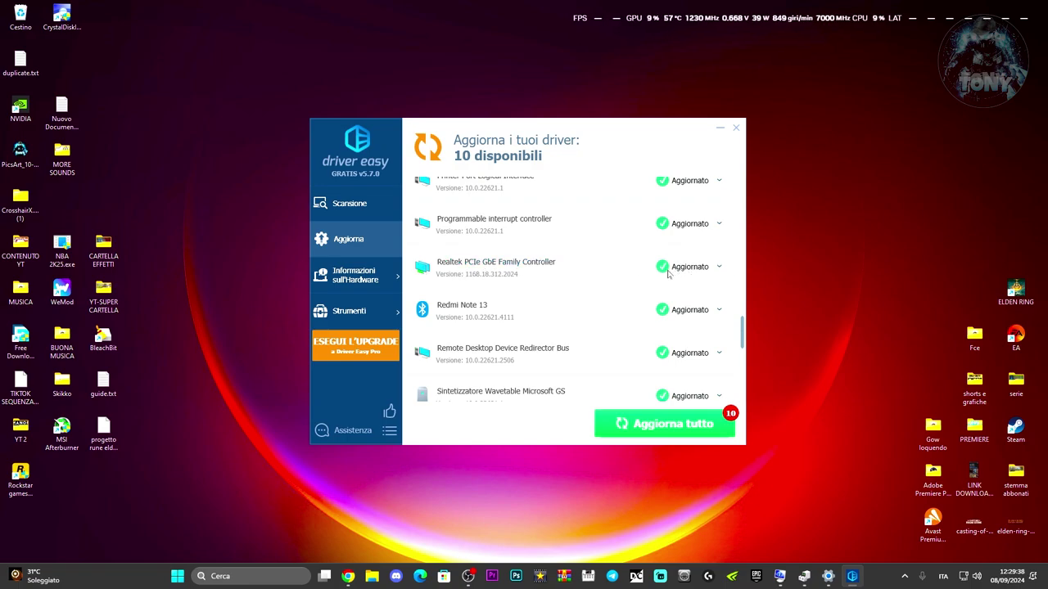
{"action": "scroll", "coordinate": [549, 305], "scroll_direction": "up", "scroll_amount": 3}
{"action": "scroll", "coordinate": [554, 304], "scroll_direction": "up", "scroll_amount": 10}
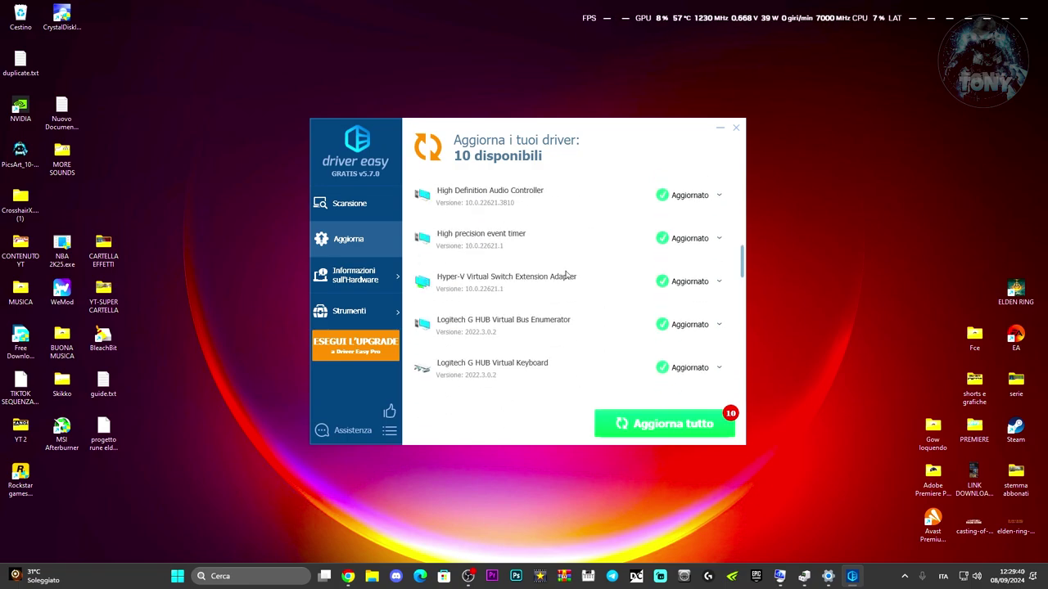
- Start the Realtek Hardware Support Application update in Driver Easy, choosing a manually created restore point and manual driver installation
{"action": "scroll", "coordinate": [584, 294], "scroll_direction": "down", "scroll_amount": 3}
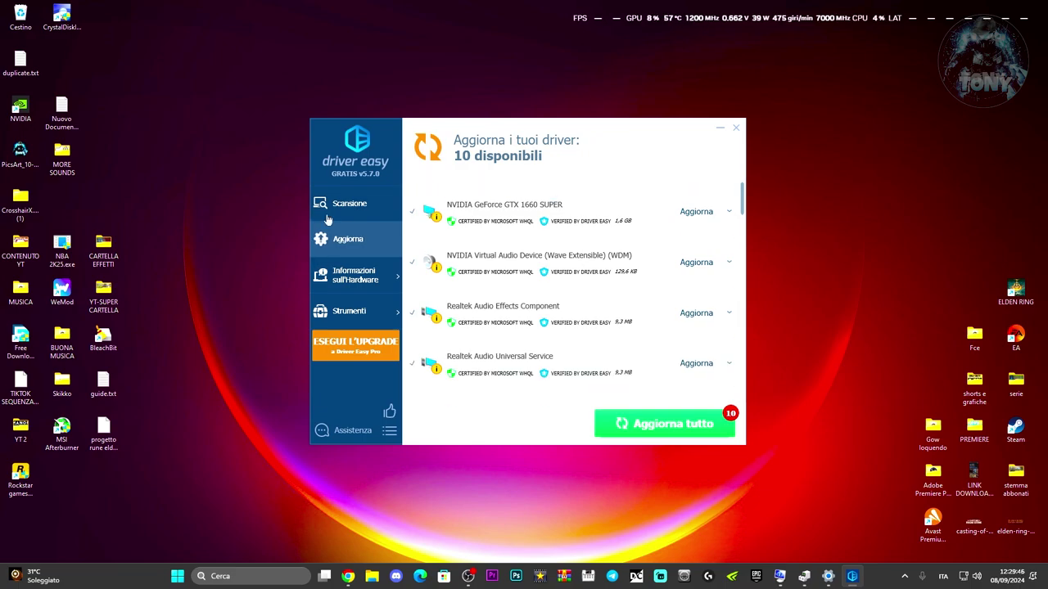
{"action": "scroll", "coordinate": [565, 286], "scroll_direction": "down", "scroll_amount": 3}
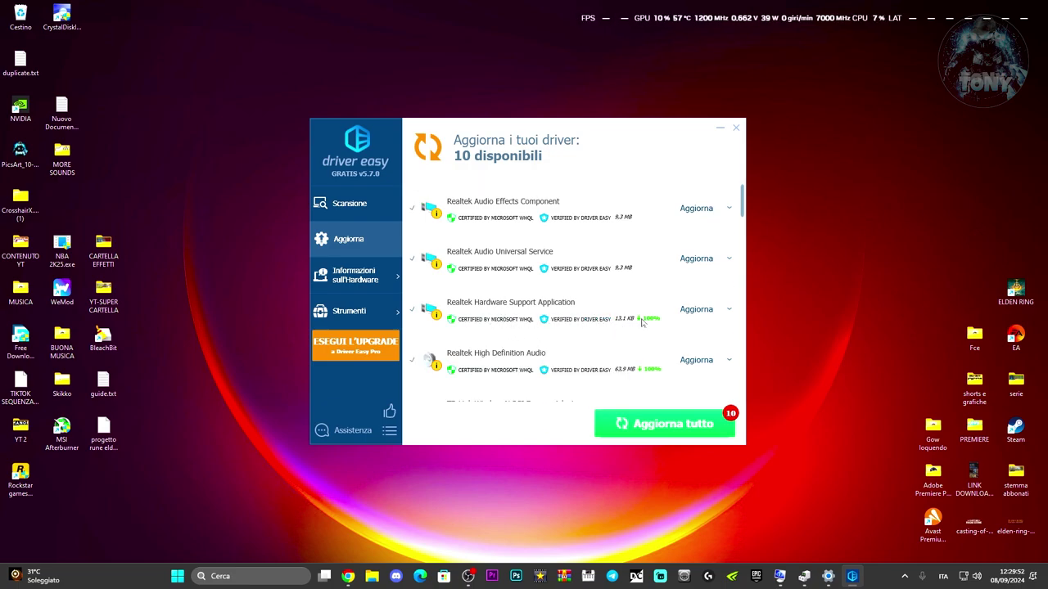
{"action": "left_click", "coordinate": [694, 311]}
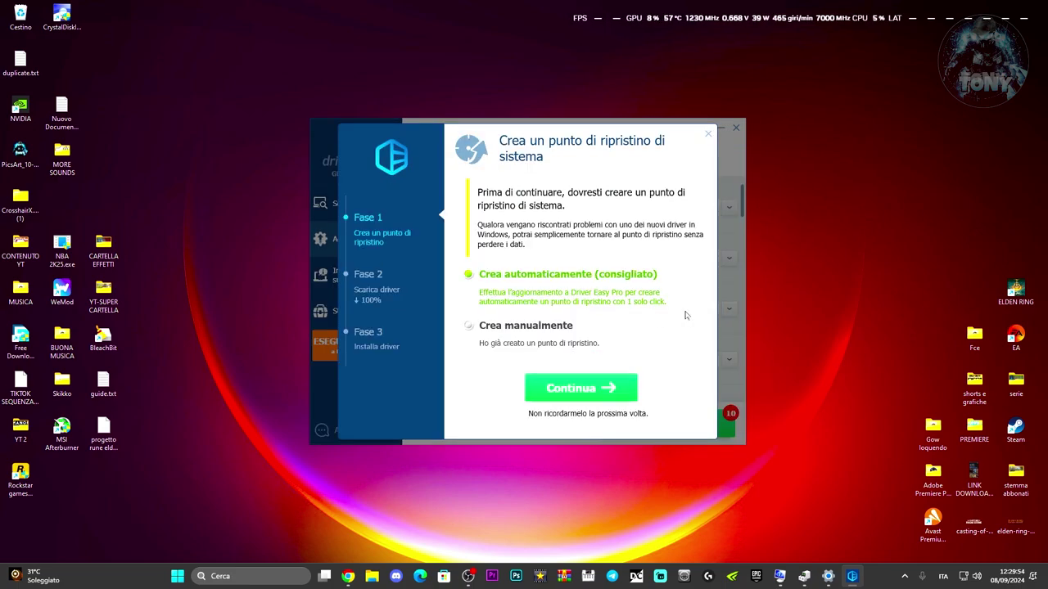
{"action": "left_click", "coordinate": [473, 336]}
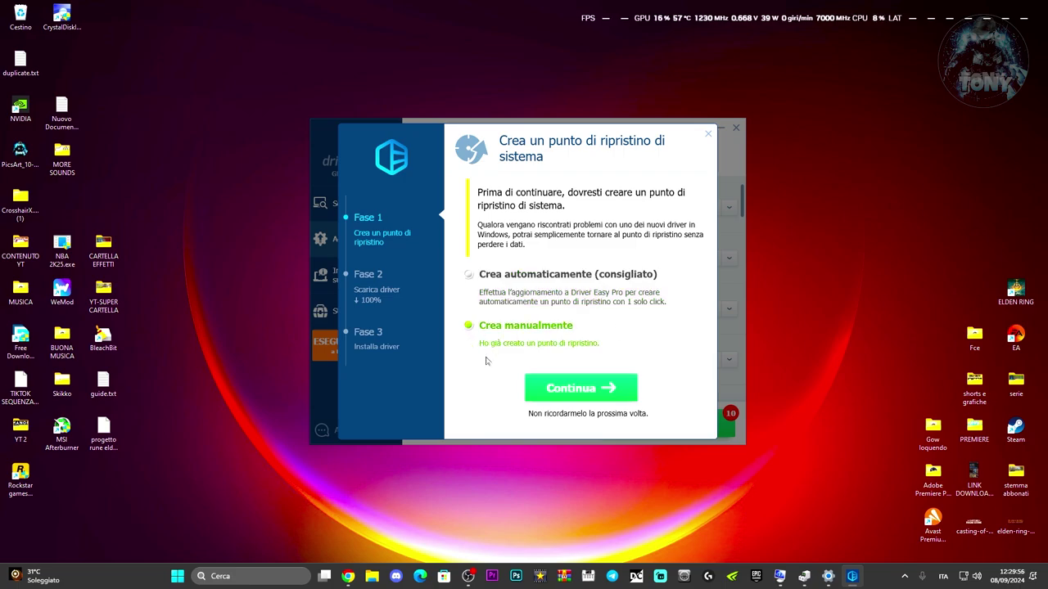
{"action": "left_click", "coordinate": [580, 388]}
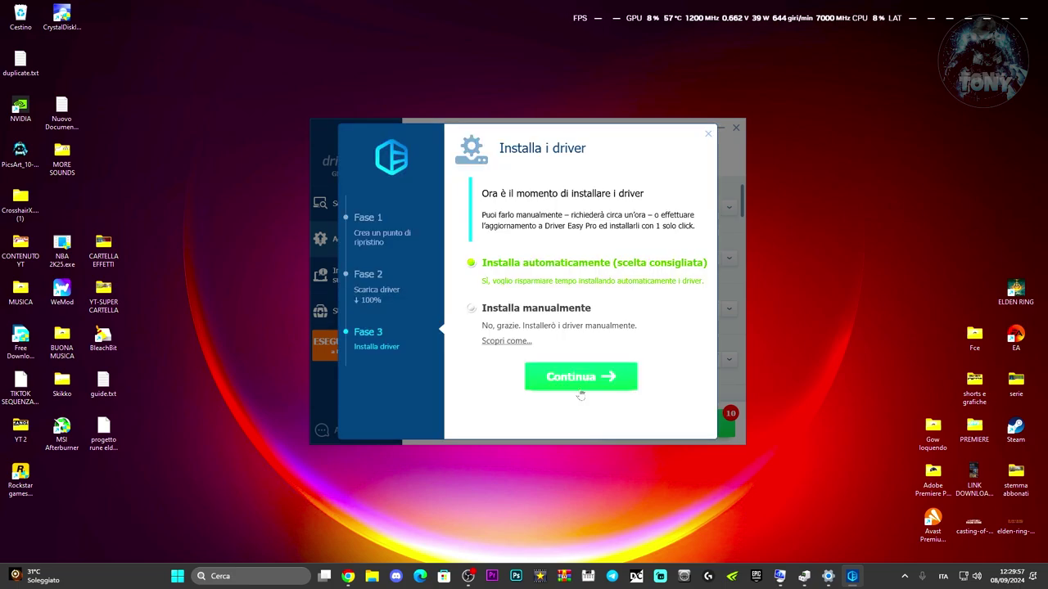
{"action": "left_click", "coordinate": [473, 314]}
{"action": "left_click", "coordinate": [579, 378]}
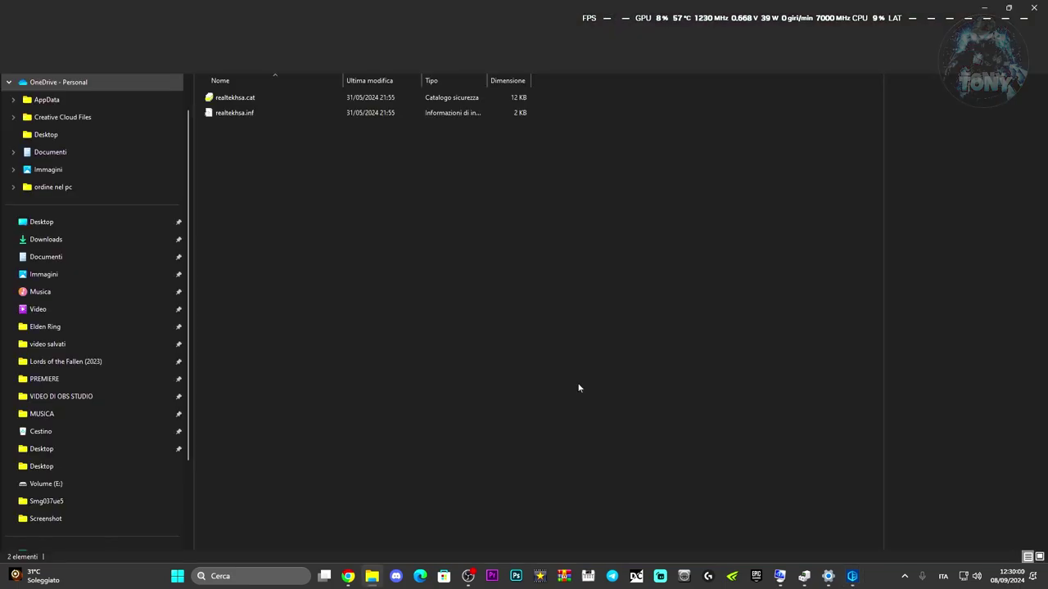
- Copy the full path of the downloaded gta4hxq5.elv driver folder, then minimize the folder window
{"action": "left_click_drag", "start_coordinate": [376, 9], "coordinate": [391, 72]}
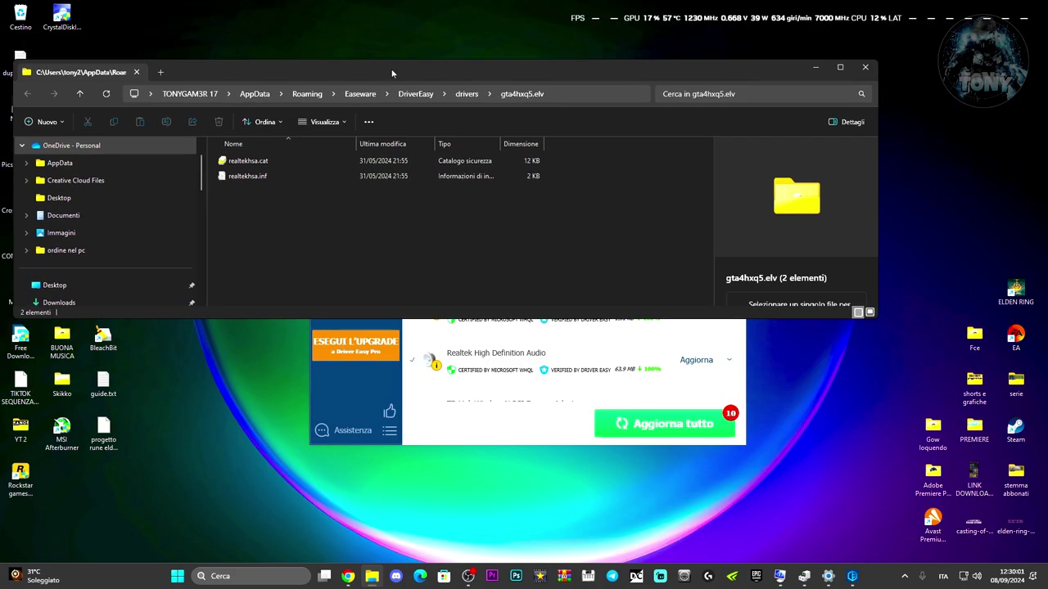
{"action": "left_click", "coordinate": [561, 95]}
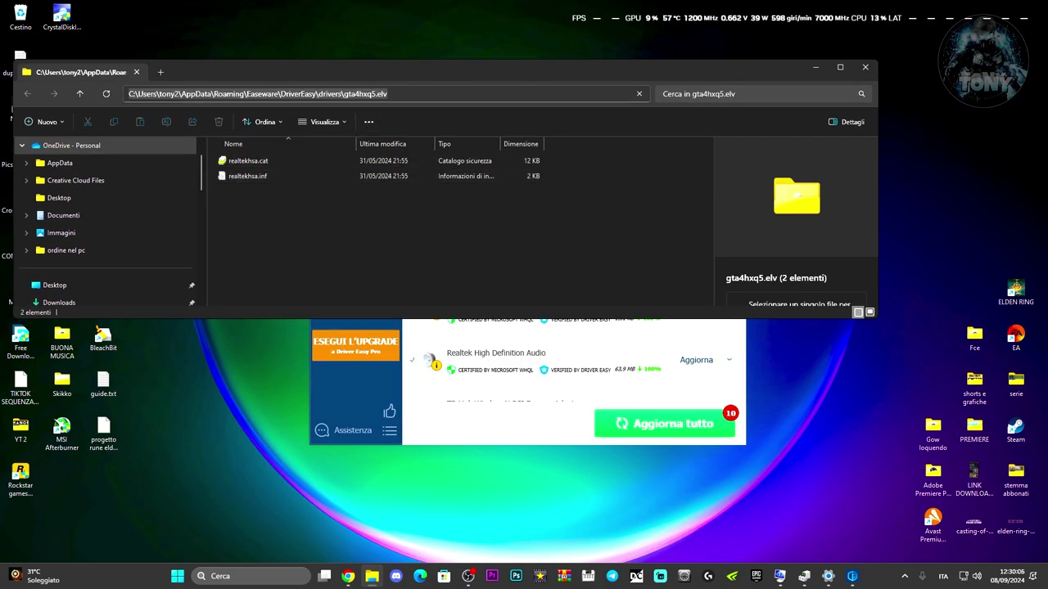
{"action": "key", "text": "End"}
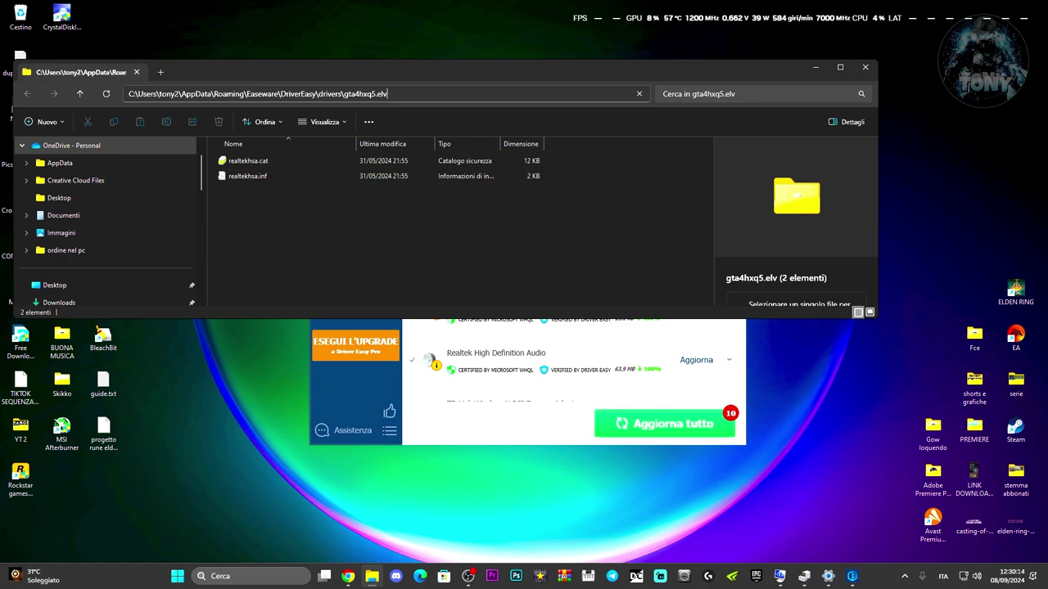
{"action": "left_click_drag", "start_coordinate": [386, 93], "coordinate": [129, 93]}
{"action": "right_click", "coordinate": [263, 94]}
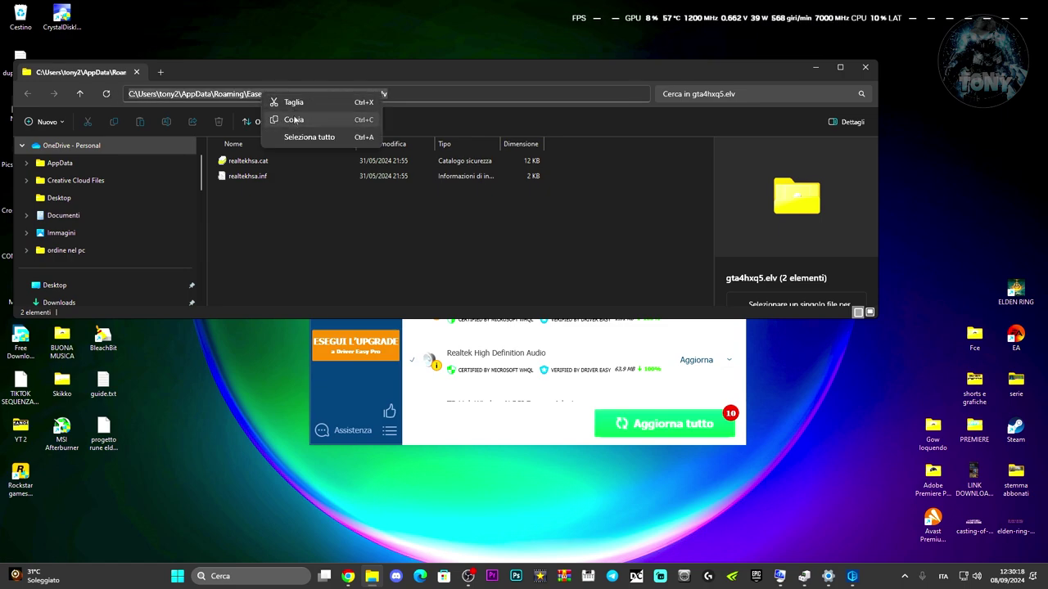
{"action": "left_click", "coordinate": [293, 120]}
{"action": "left_click", "coordinate": [815, 68]}
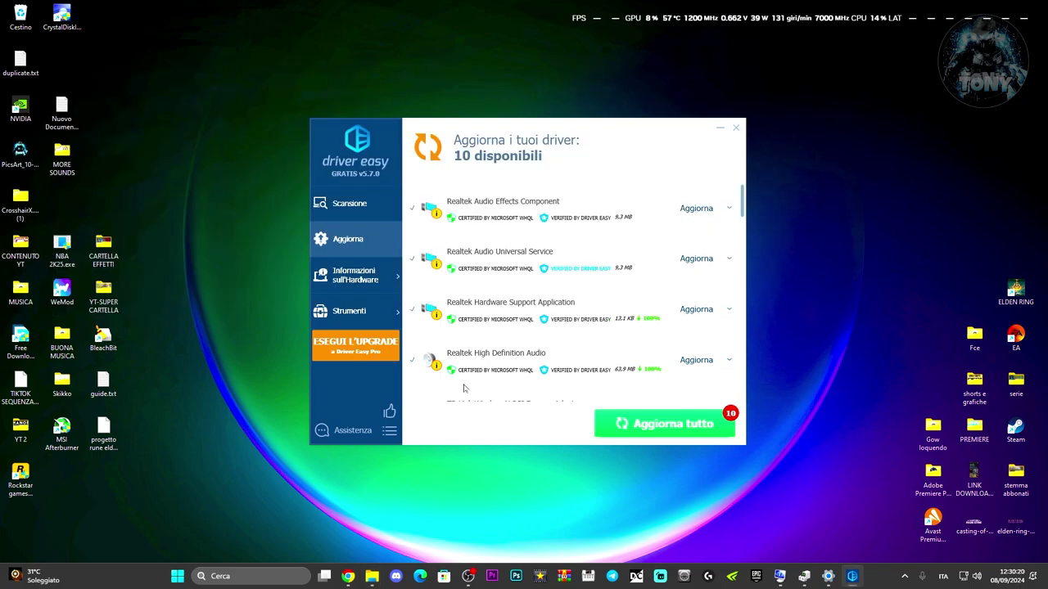
- Open Device Manager and view the general properties of the Realtek PCIe GbE Family Controller, then close them
{"action": "right_click", "coordinate": [177, 576]}
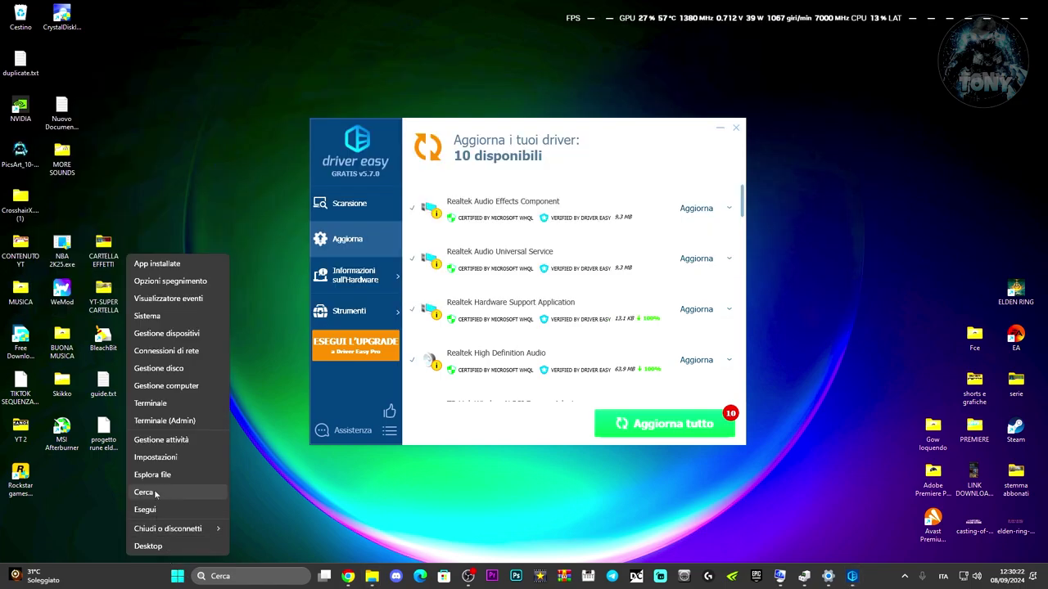
{"action": "left_click", "coordinate": [158, 334]}
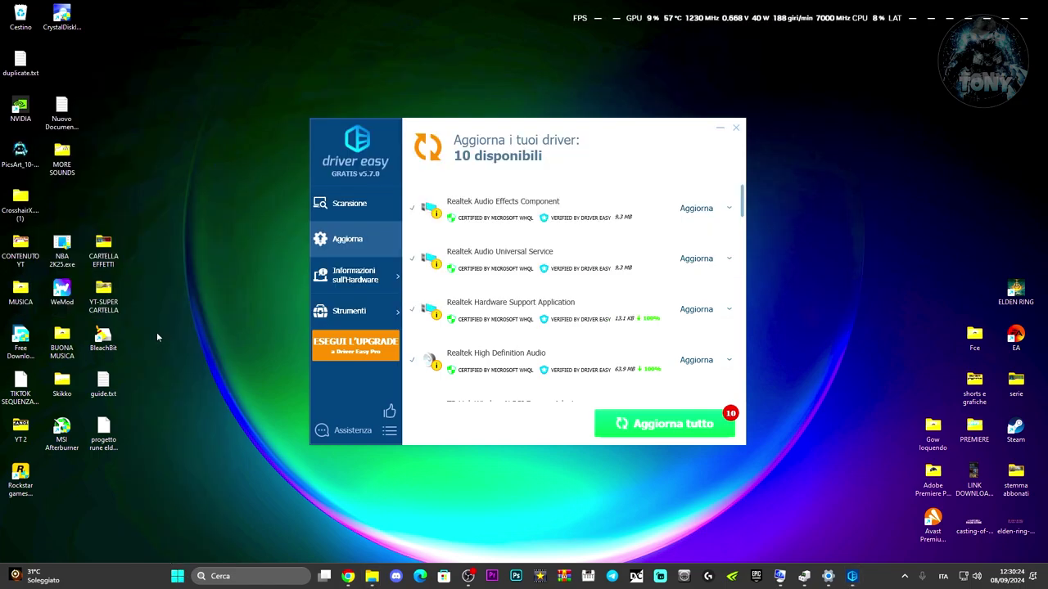
{"action": "scroll", "coordinate": [135, 299], "scroll_direction": "down", "scroll_amount": 1}
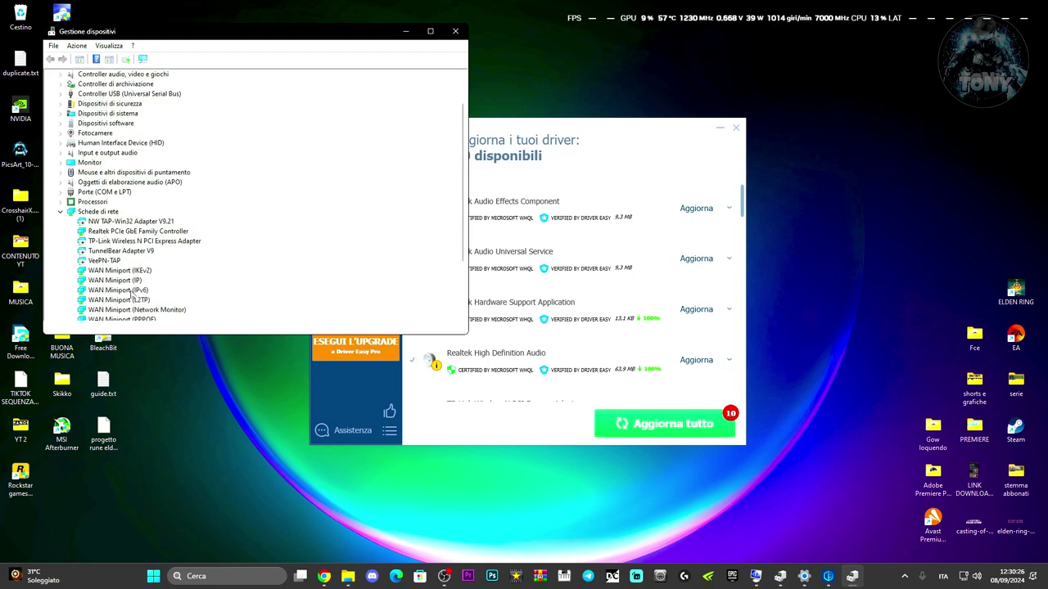
{"action": "double_click", "coordinate": [116, 234]}
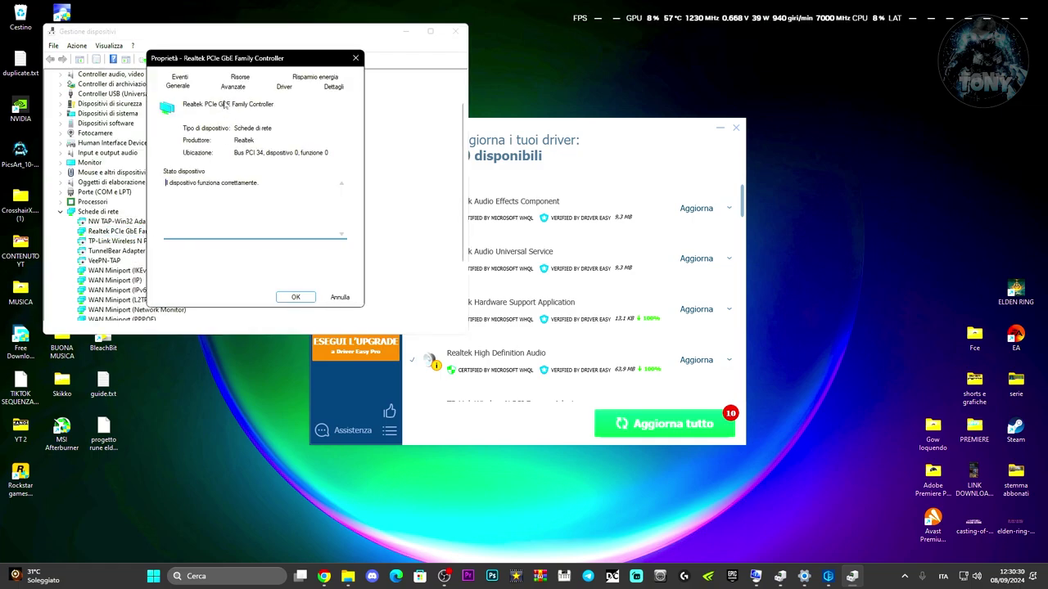
{"action": "left_click", "coordinate": [357, 57]}
- Begin a driver update from the computer for the Realtek PCIe GbE Family Controller, pasting the copied folder path as the search location
{"action": "right_click", "coordinate": [119, 231]}
{"action": "left_click", "coordinate": [120, 239]}
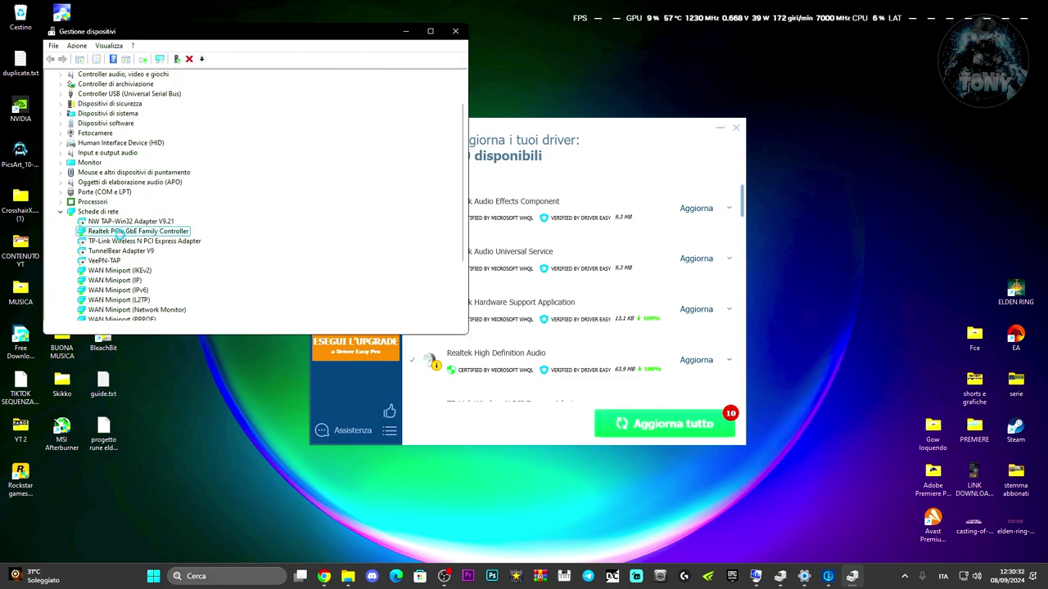
{"action": "left_click", "coordinate": [172, 215]}
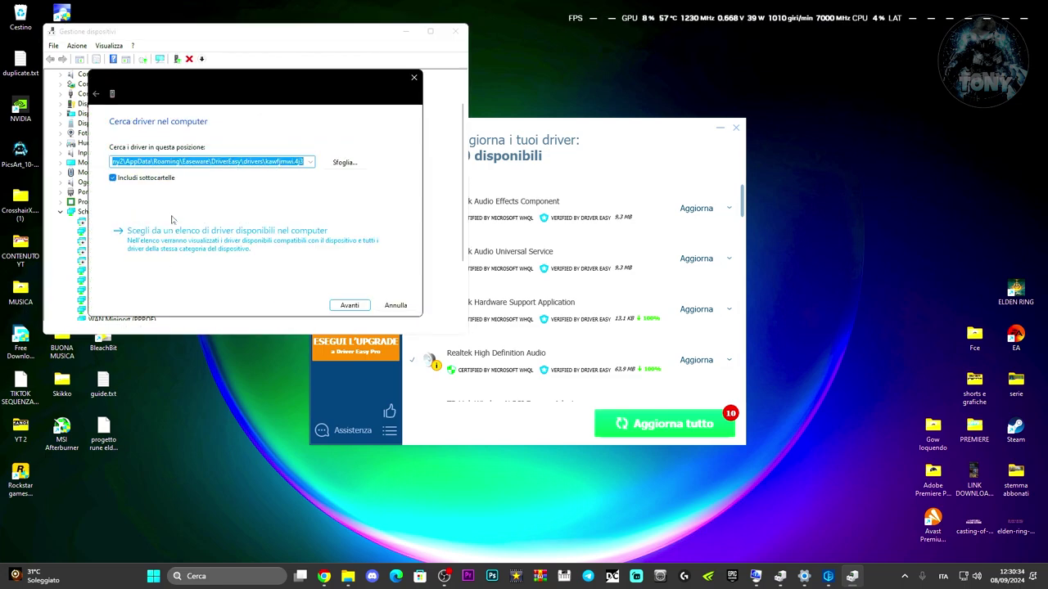
{"action": "right_click", "coordinate": [149, 164]}
{"action": "left_click", "coordinate": [173, 214]}
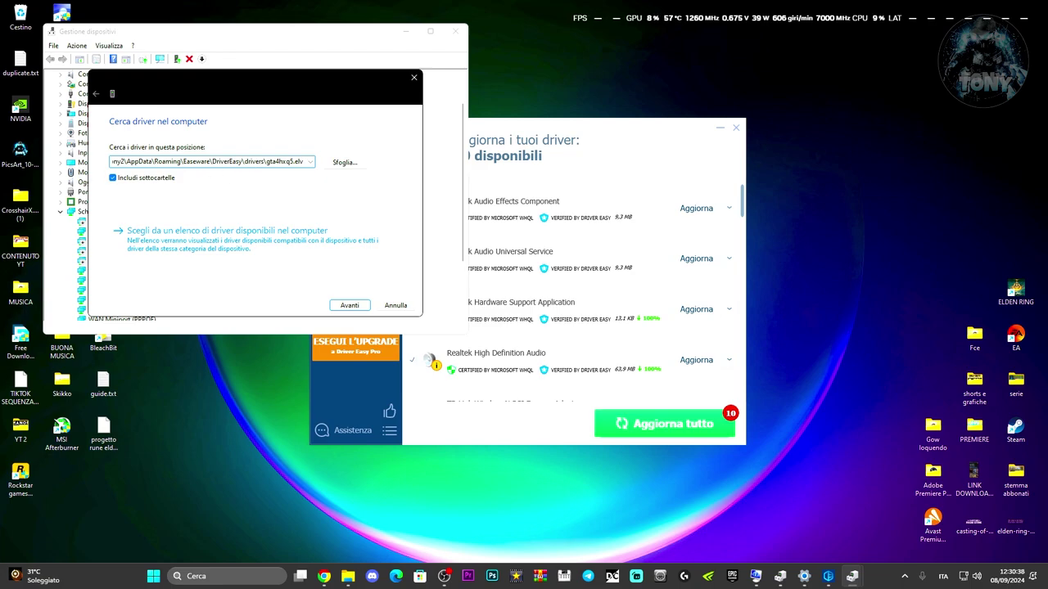
- Arrange the Driver Easy and gta4hxq5.elv folder windows around the driver update wizard and compare the folder path with its search location
{"action": "left_click", "coordinate": [581, 137]}
{"action": "left_click_drag", "start_coordinate": [584, 140], "coordinate": [609, 140]}
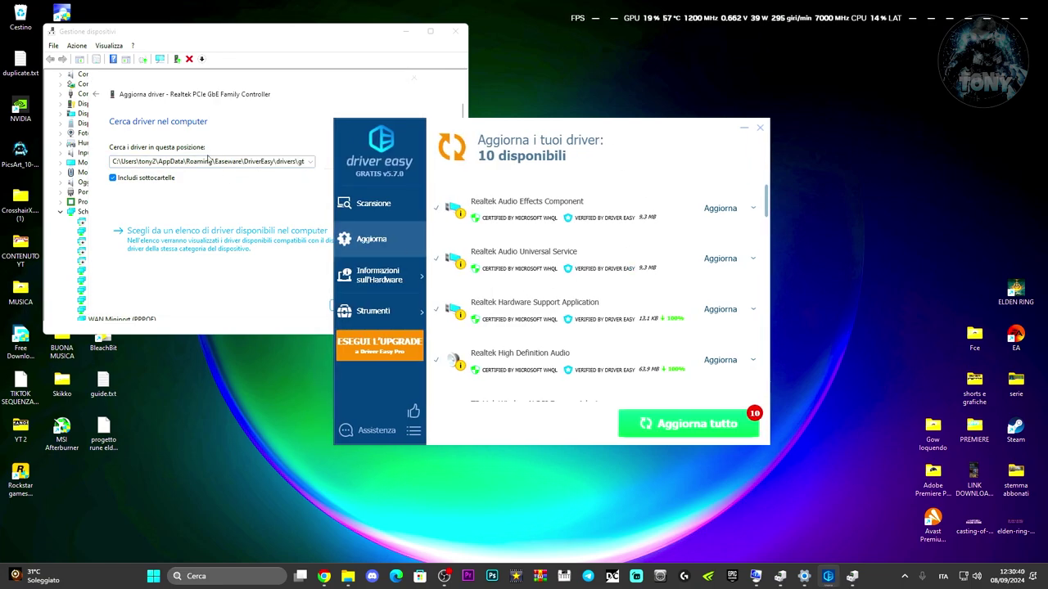
{"action": "left_click", "coordinate": [329, 239]}
{"action": "left_click", "coordinate": [347, 576]}
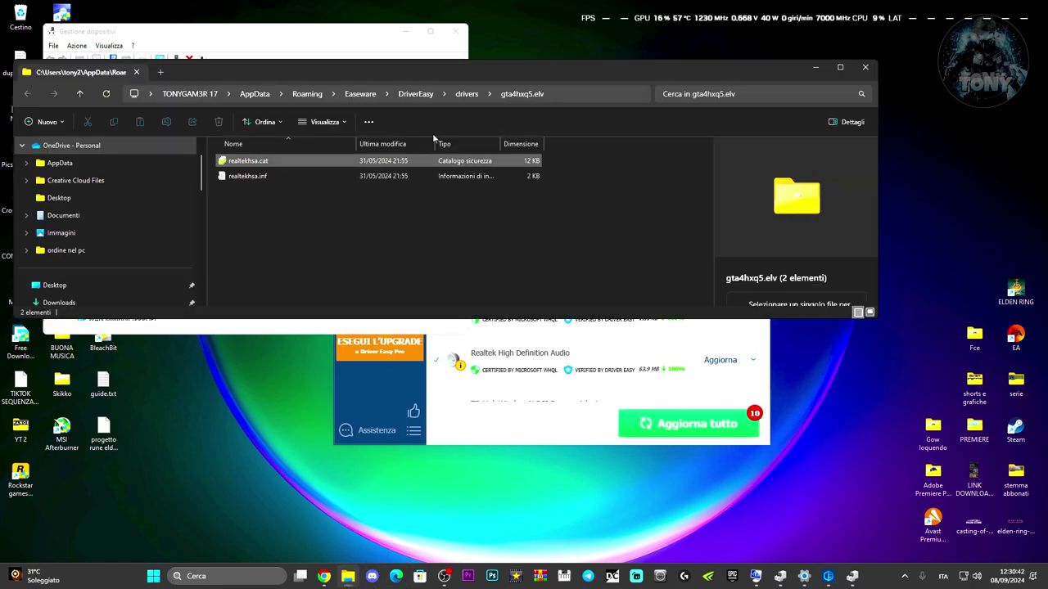
{"action": "left_click_drag", "start_coordinate": [387, 66], "coordinate": [534, 366]}
{"action": "left_click_drag", "start_coordinate": [581, 139], "coordinate": [668, 109]}
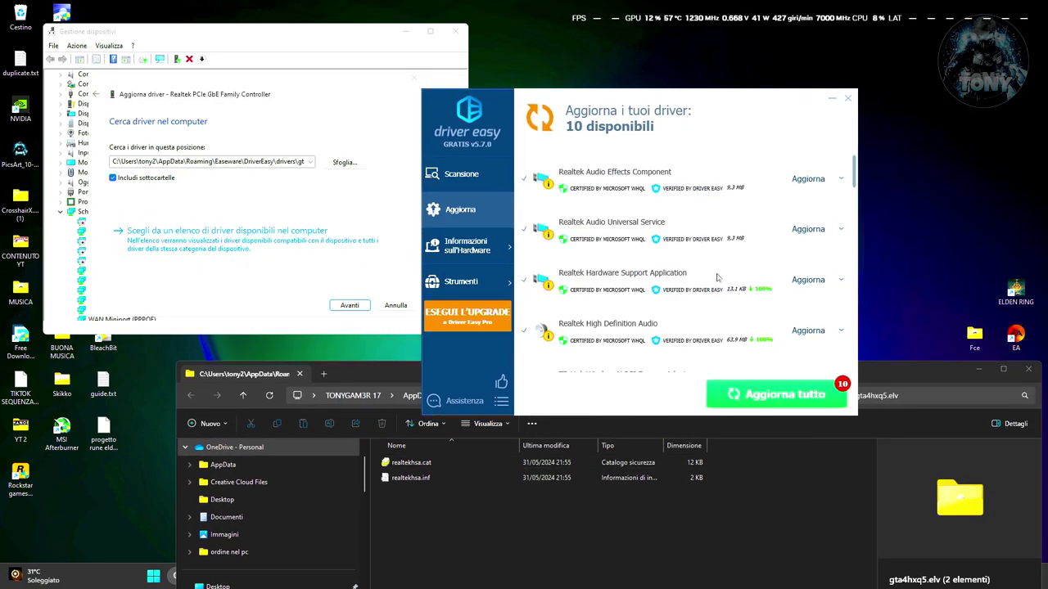
{"action": "left_click", "coordinate": [805, 464]}
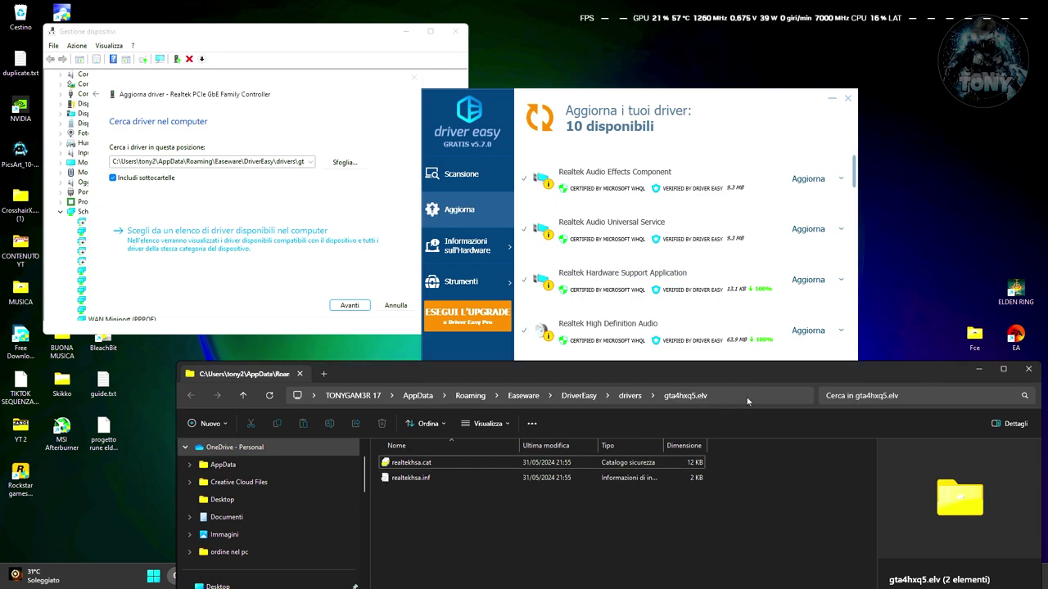
{"action": "left_click", "coordinate": [260, 215]}
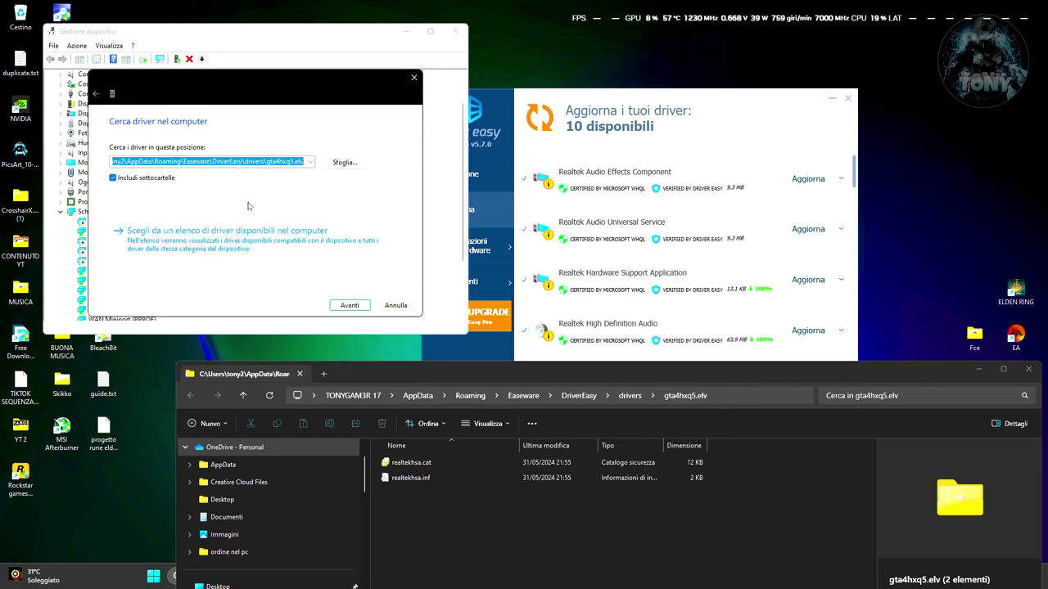
- Cancel the driver update wizard and close Device Manager, the driver folder window and Driver Easy
{"action": "left_click", "coordinate": [414, 79]}
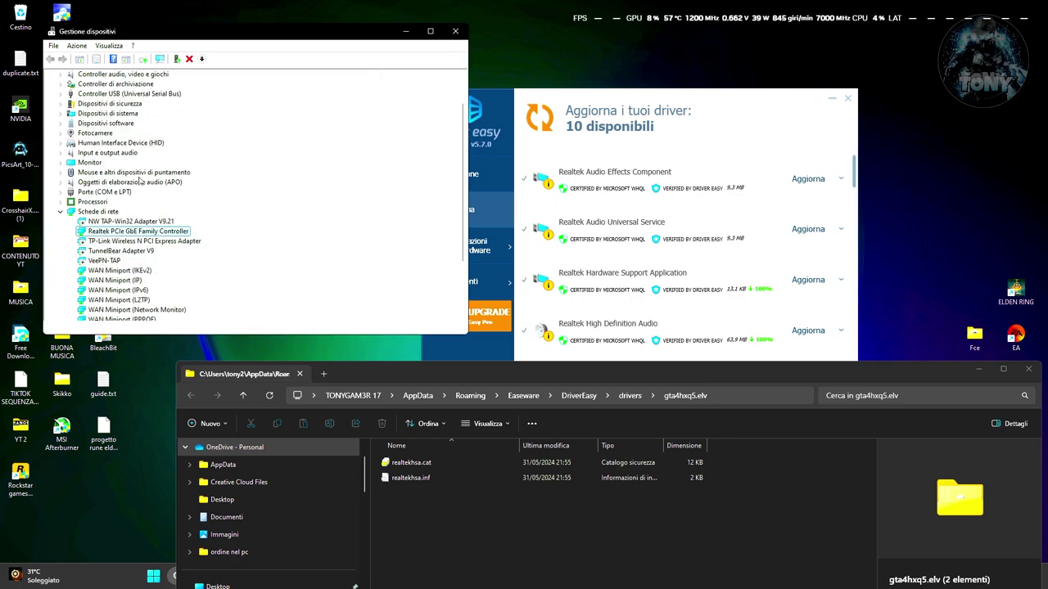
{"action": "left_click", "coordinate": [455, 31]}
{"action": "left_click_drag", "start_coordinate": [691, 387], "coordinate": [414, 205]}
{"action": "left_click", "coordinate": [747, 199]}
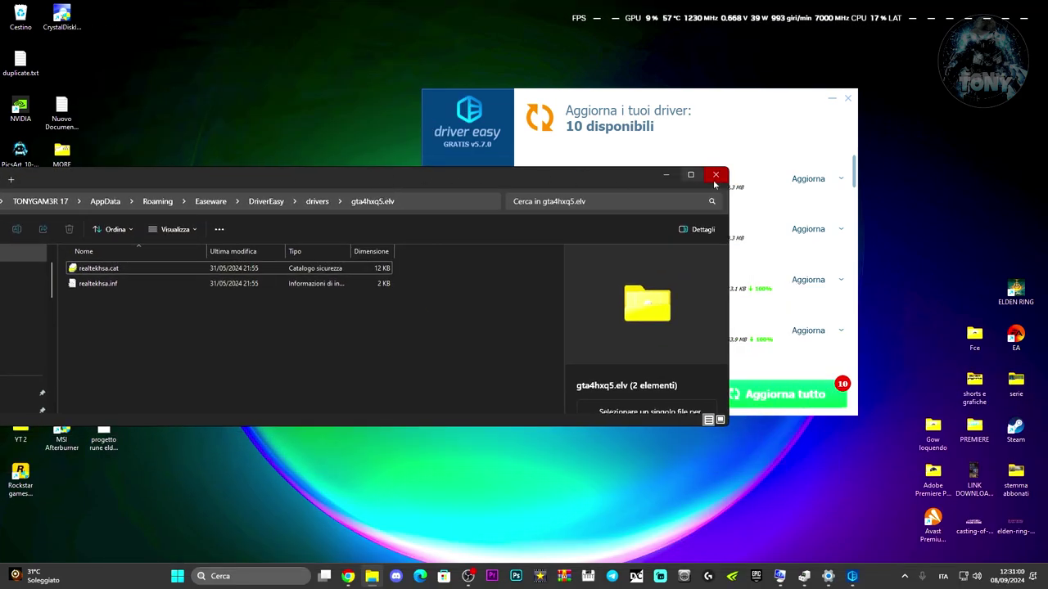
{"action": "left_click_drag", "start_coordinate": [710, 107], "coordinate": [594, 96]}
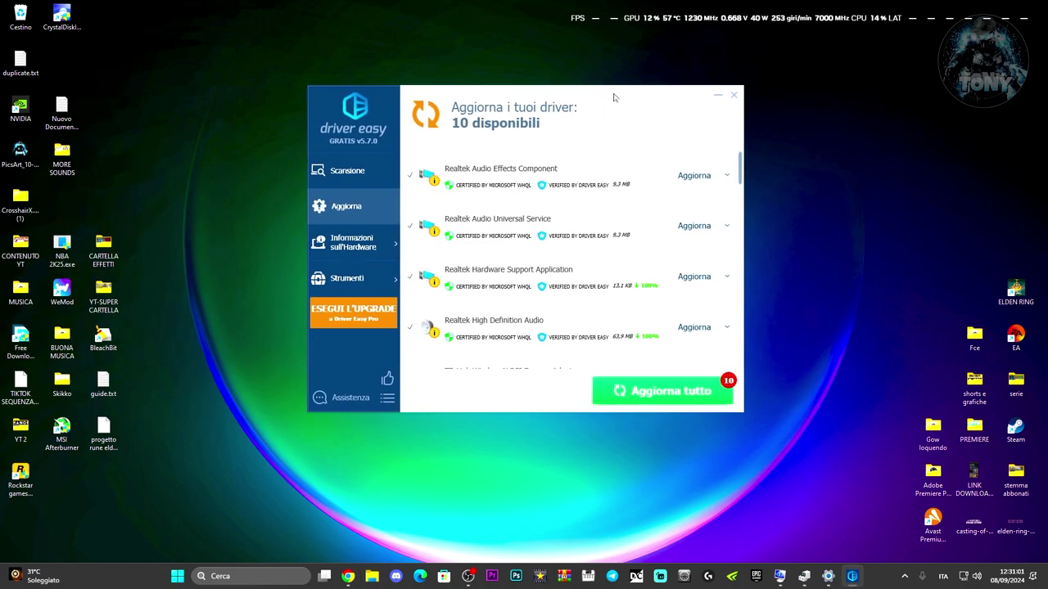
{"action": "left_click", "coordinate": [734, 95]}
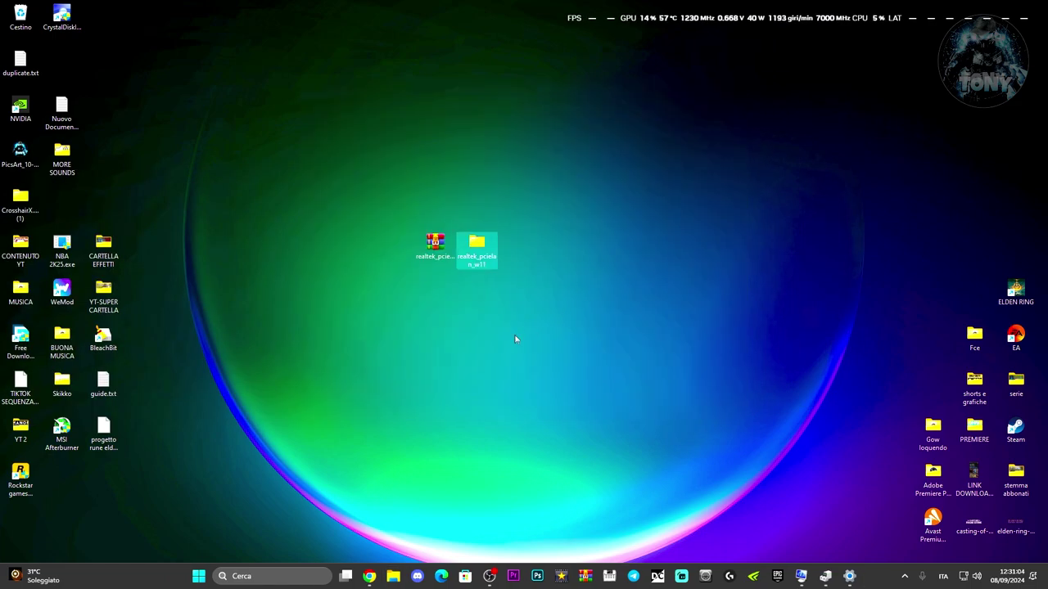